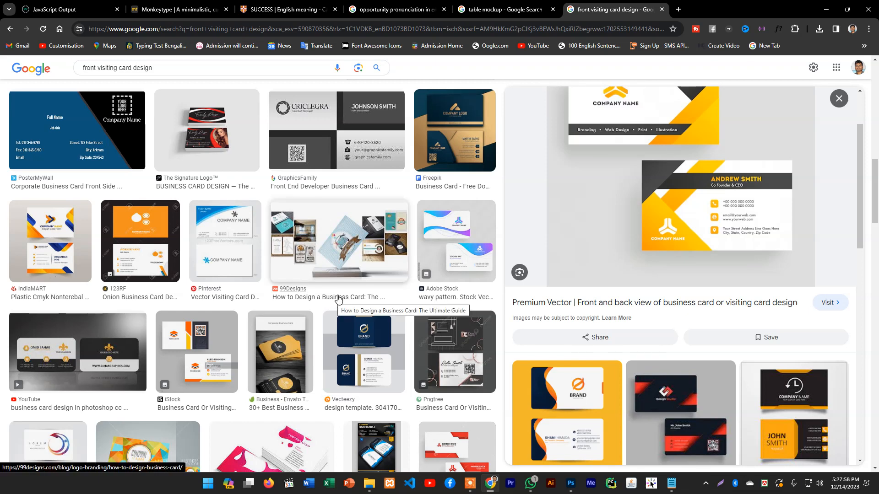
{"action": "scroll", "coordinate": [506, 308], "scroll_direction": "up", "scroll_amount": 2}
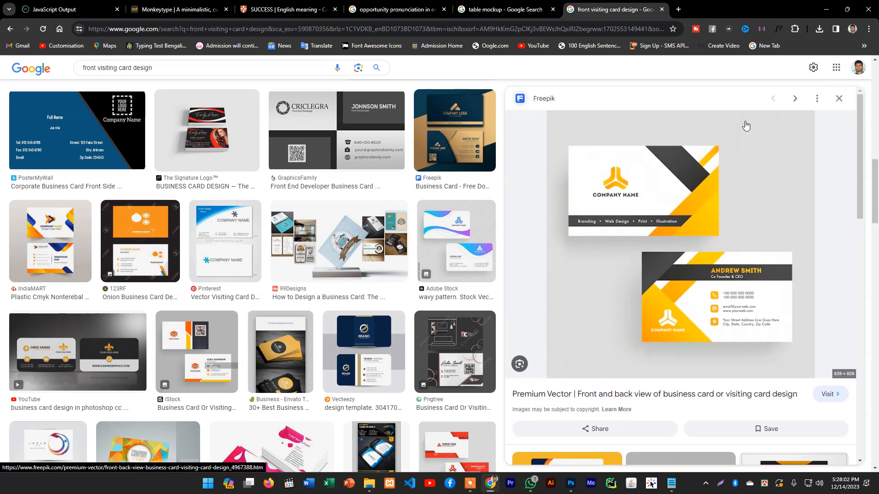
{"action": "left_click", "coordinate": [825, 8]}
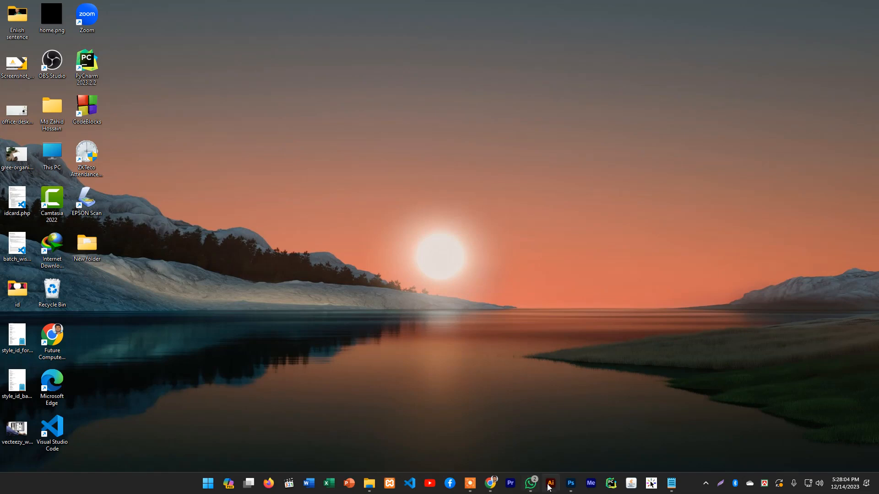
{"action": "left_click", "coordinate": [570, 485]}
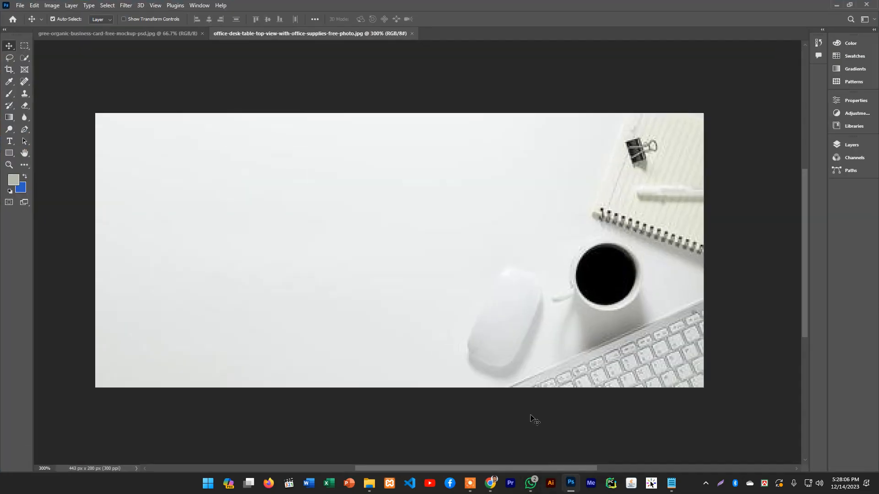
{"action": "scroll", "coordinate": [534, 218], "scroll_direction": "up", "scroll_amount": 1}
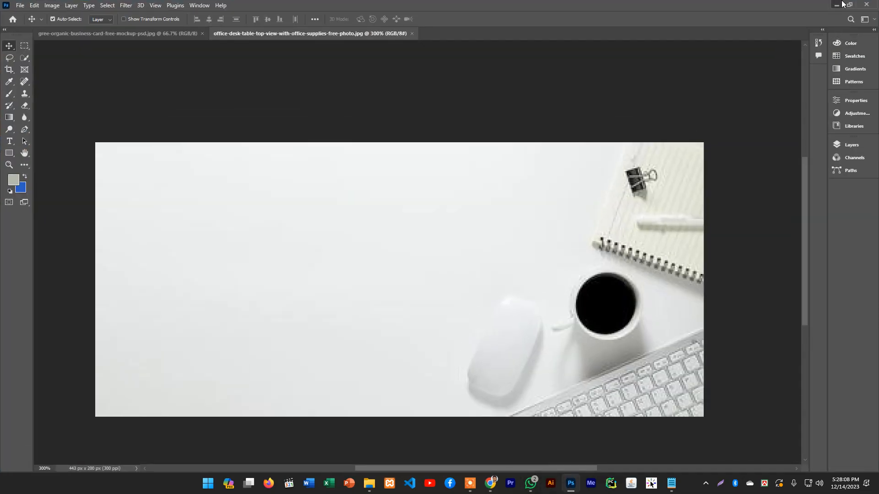
{"action": "left_click", "coordinate": [836, 5]}
{"action": "left_click", "coordinate": [490, 484]}
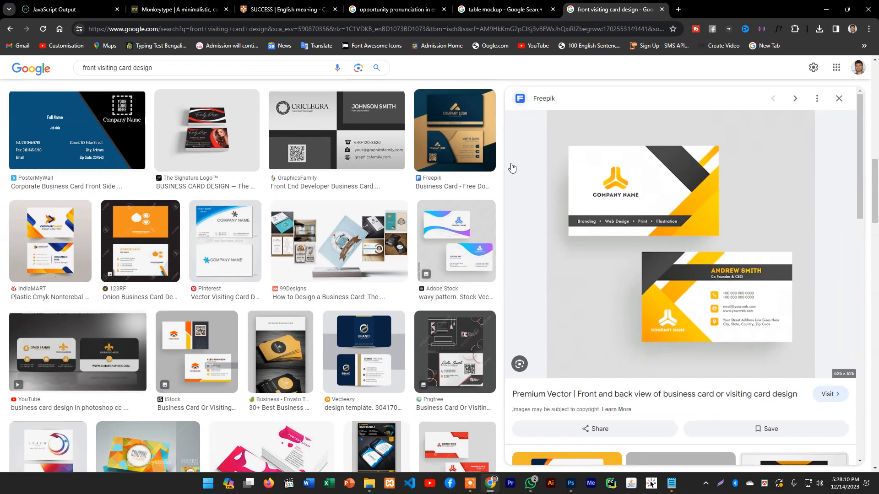
Find the Desk Surface Mockup Generator image from Mockup World among the table mockup image results and open its preview
{"action": "left_click", "coordinate": [484, 5]}
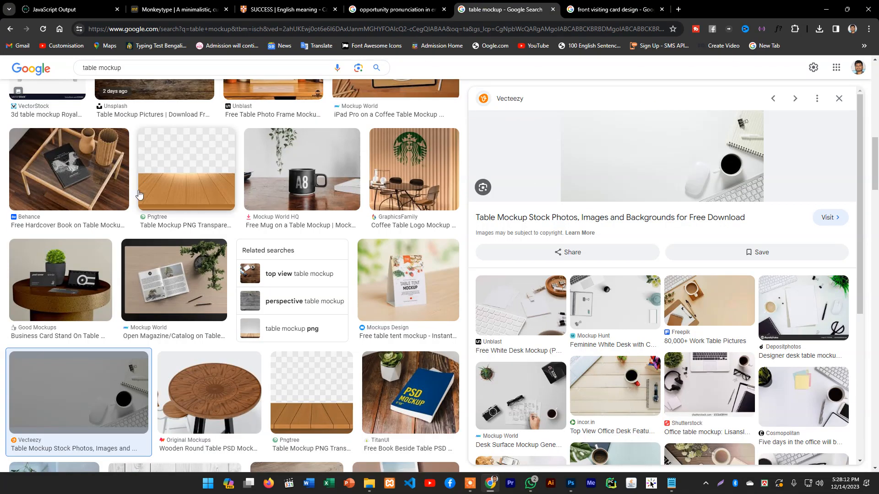
{"action": "scroll", "coordinate": [615, 306], "scroll_direction": "down", "scroll_amount": 5}
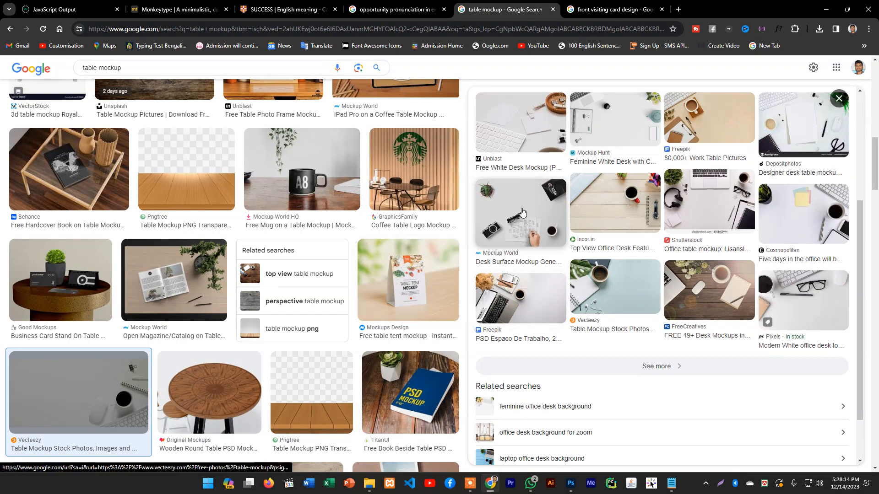
{"action": "left_click", "coordinate": [521, 214]}
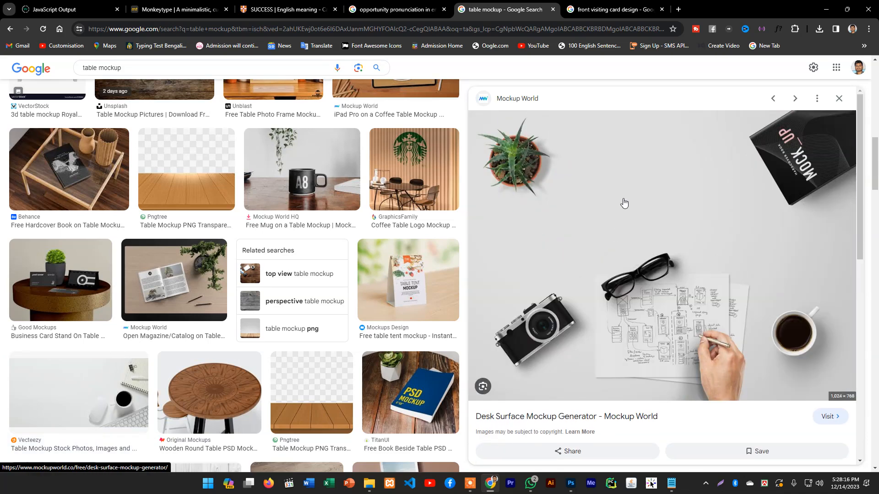
{"action": "scroll", "coordinate": [634, 224], "scroll_direction": "down", "scroll_amount": 3}
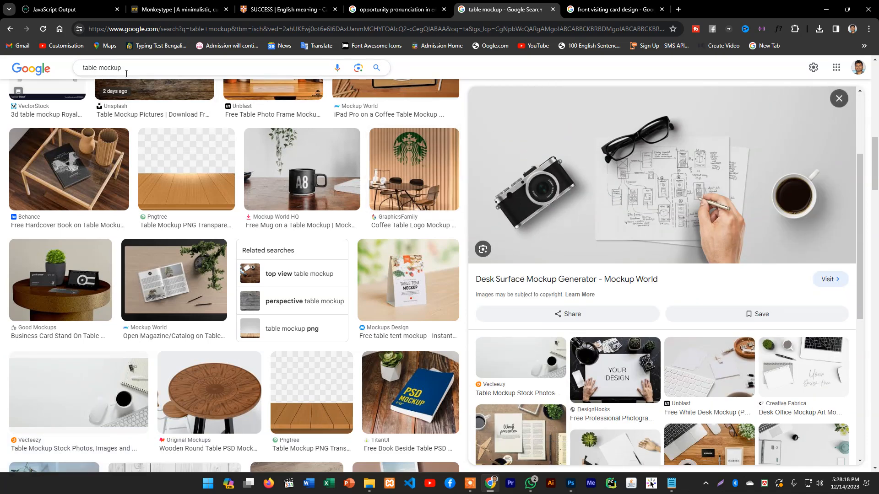
{"action": "scroll", "coordinate": [595, 228], "scroll_direction": "down", "scroll_amount": 6}
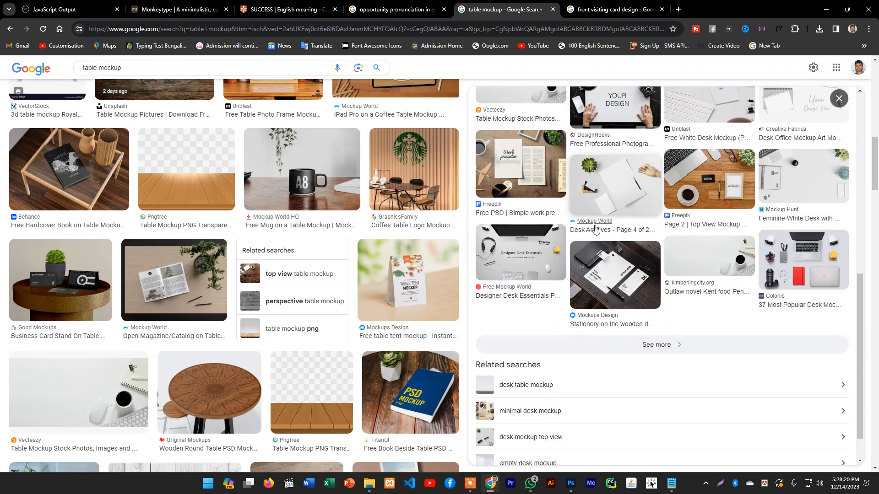
{"action": "left_click", "coordinate": [578, 204]}
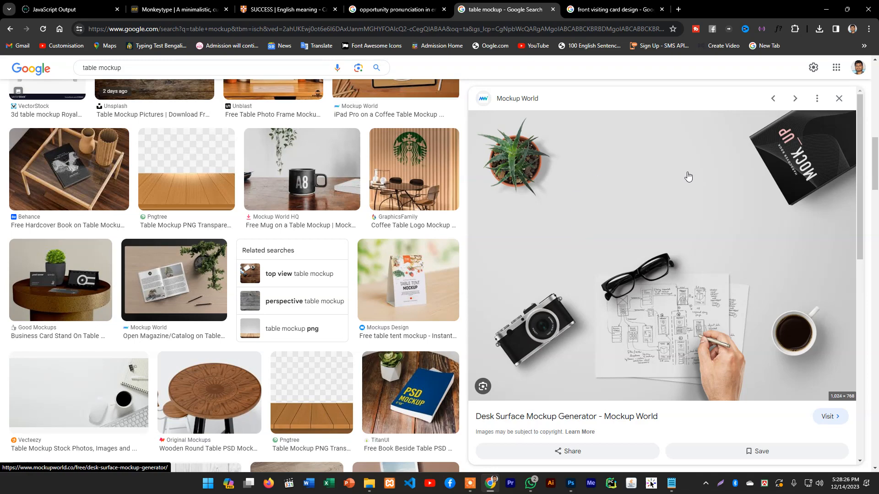
Save the previewed desk mockup image to the Desktop as free-desk-mockup-generator.jpg
{"action": "right_click", "coordinate": [585, 196]}
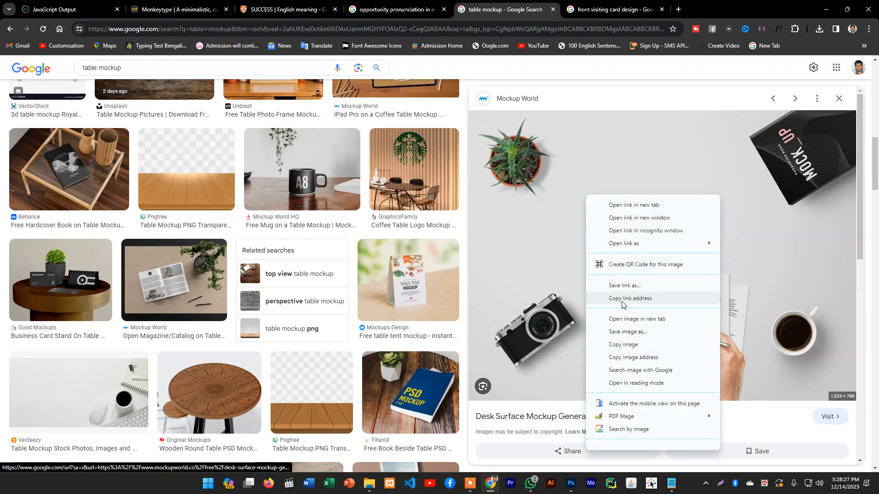
{"action": "left_click", "coordinate": [624, 331]}
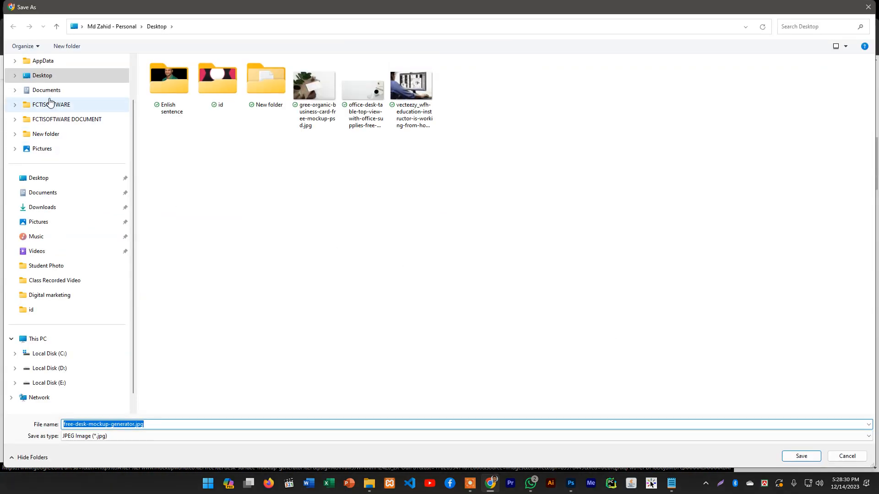
{"action": "left_click", "coordinate": [39, 176]}
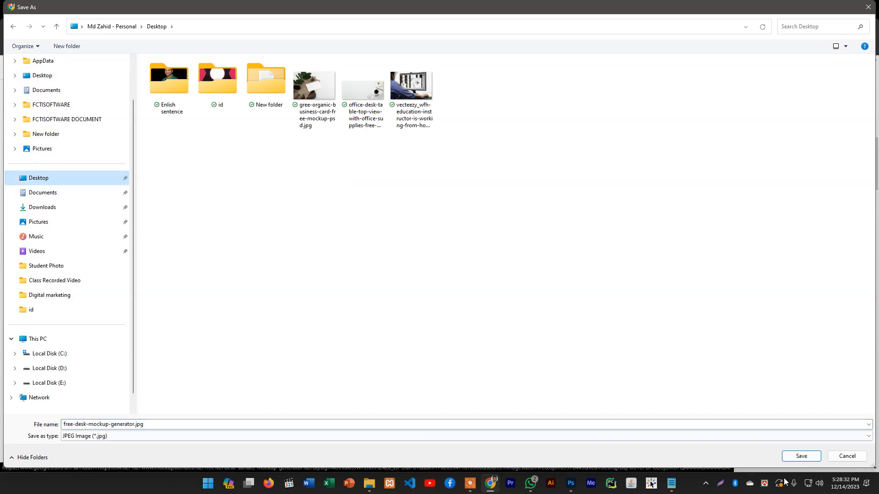
{"action": "left_click", "coordinate": [801, 458]}
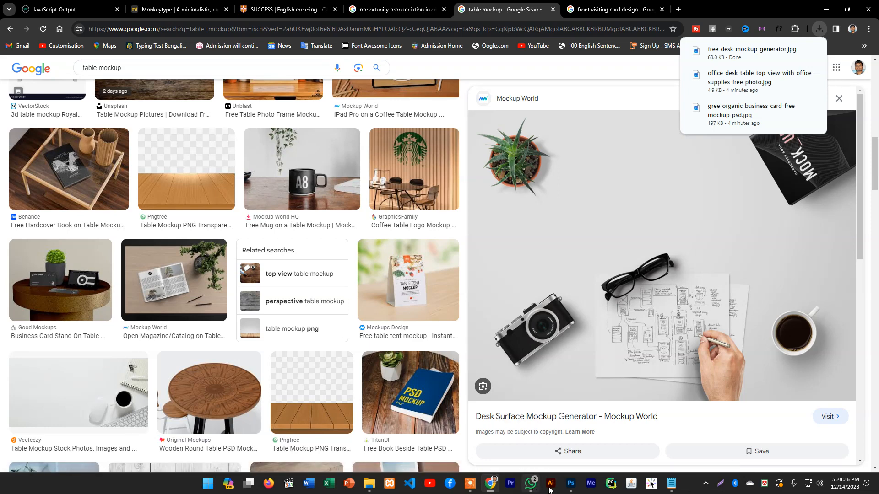
Switch to Photoshop and open the saved free-desk-mockup-generator.jpg image
{"action": "left_click", "coordinate": [570, 484]}
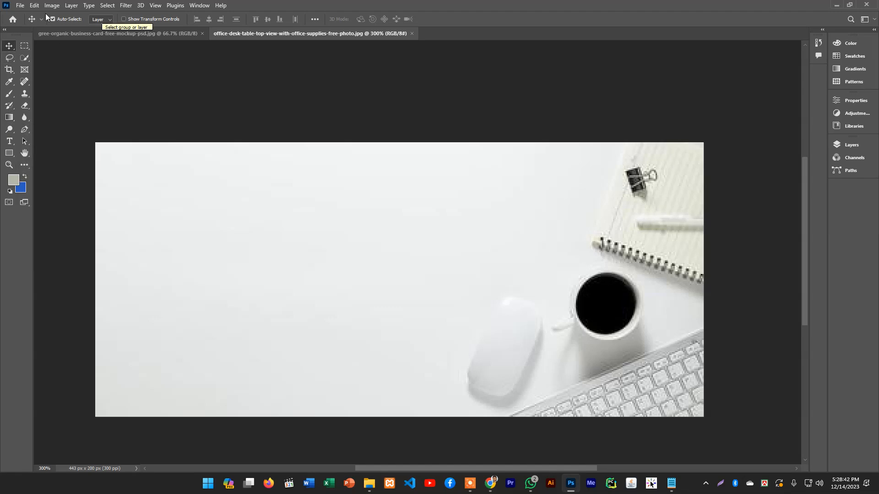
{"action": "left_click", "coordinate": [20, 5]}
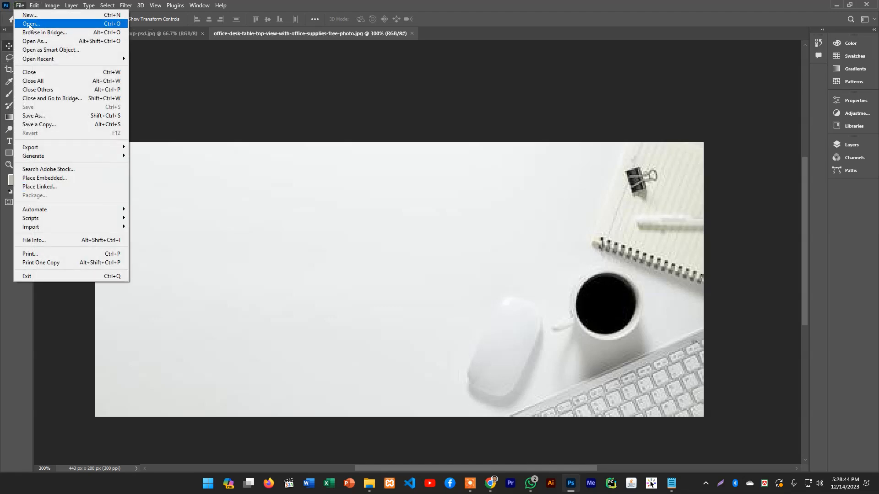
{"action": "left_click", "coordinate": [28, 25]}
{"action": "double_click", "coordinate": [579, 73]}
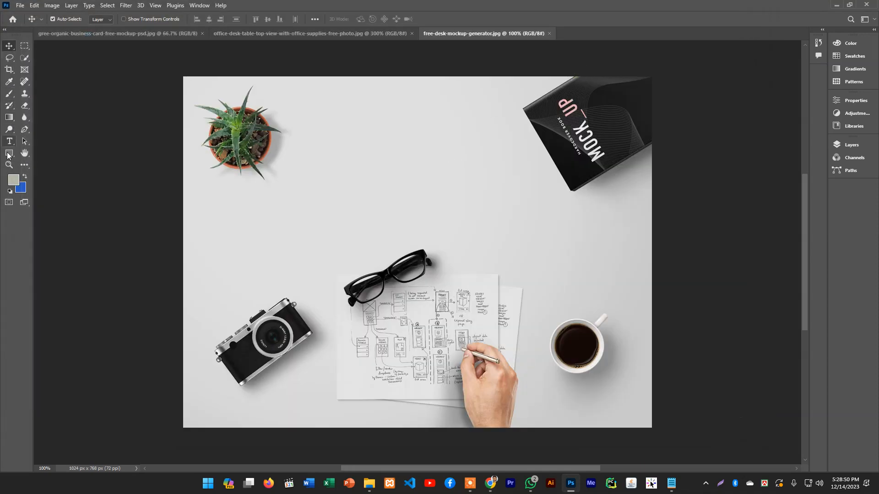
Draw a rectangle about 337 by 183 px on the empty desk area above the glasses and fill it with white
{"action": "left_click", "coordinate": [8, 155]}
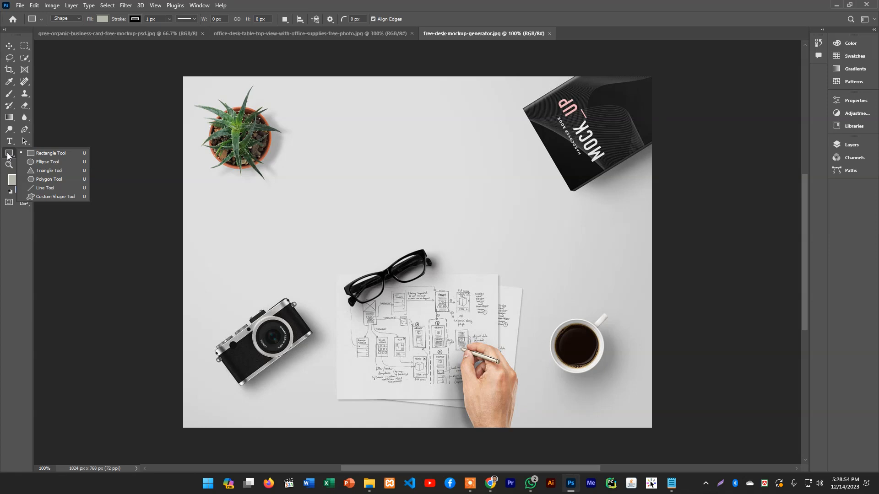
{"action": "left_click", "coordinate": [42, 154]}
{"action": "left_click_drag", "start_coordinate": [317, 141], "coordinate": [469, 225]}
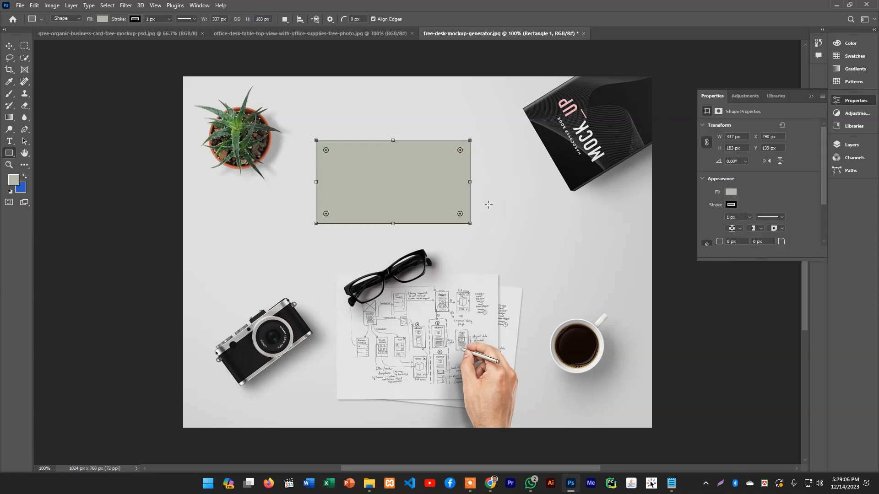
{"action": "left_click", "coordinate": [731, 193]}
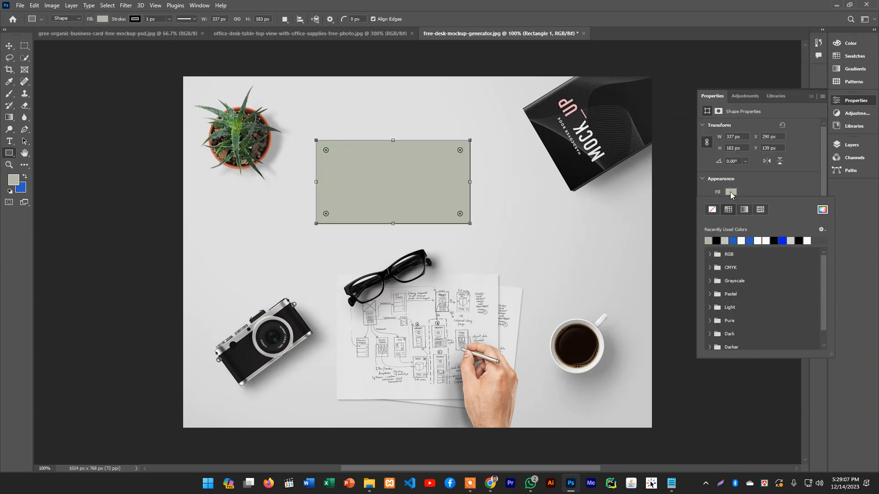
{"action": "left_click", "coordinate": [742, 240]}
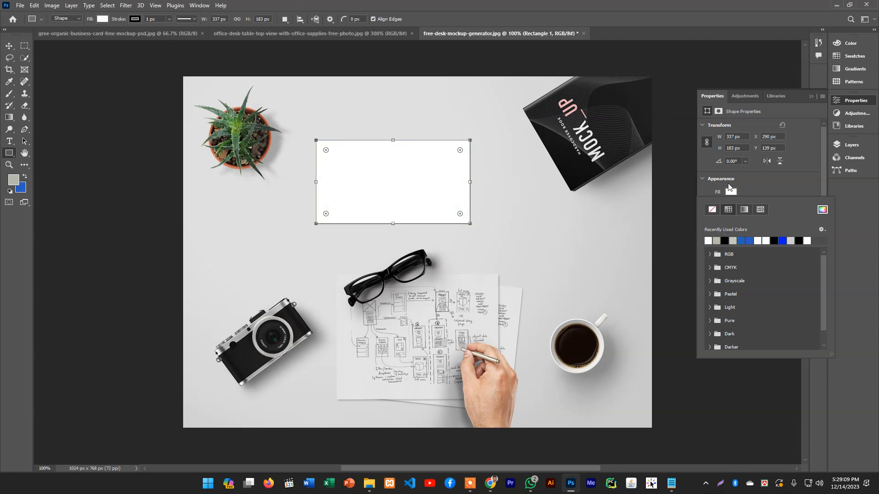
{"action": "left_click", "coordinate": [762, 181]}
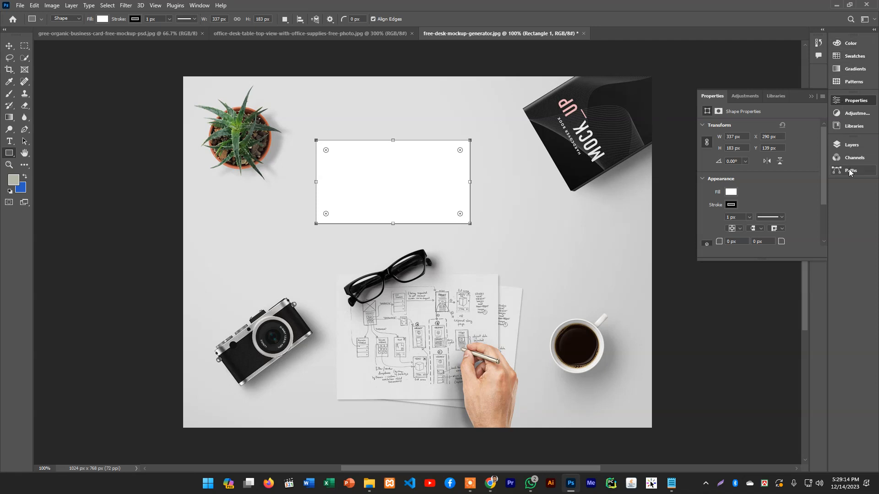
{"action": "left_click", "coordinate": [847, 146]}
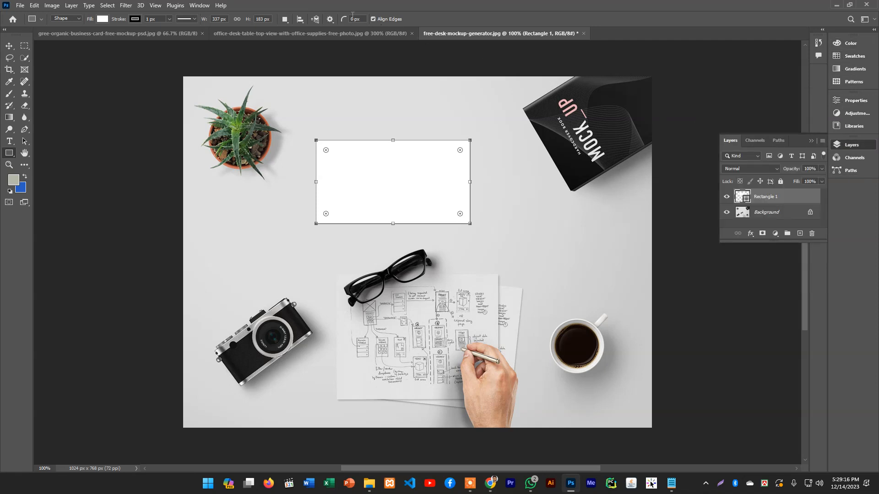
{"action": "left_click", "coordinate": [203, 6]}
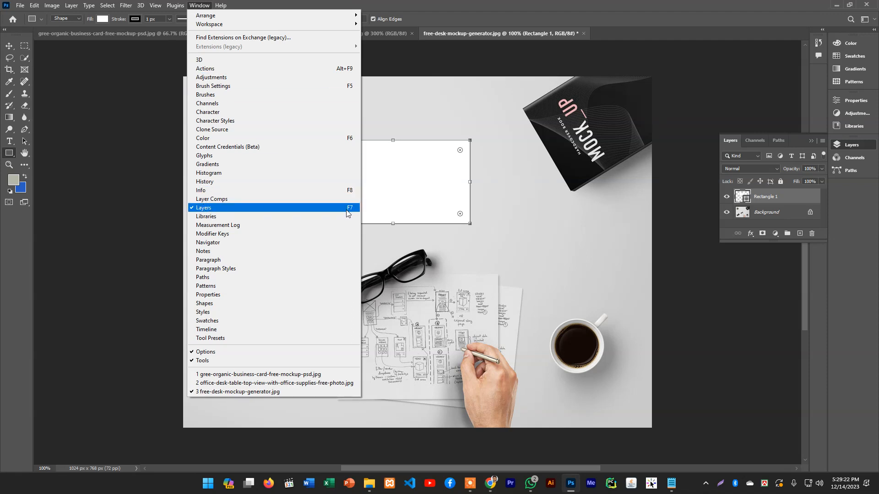
{"action": "left_click", "coordinate": [228, 207]}
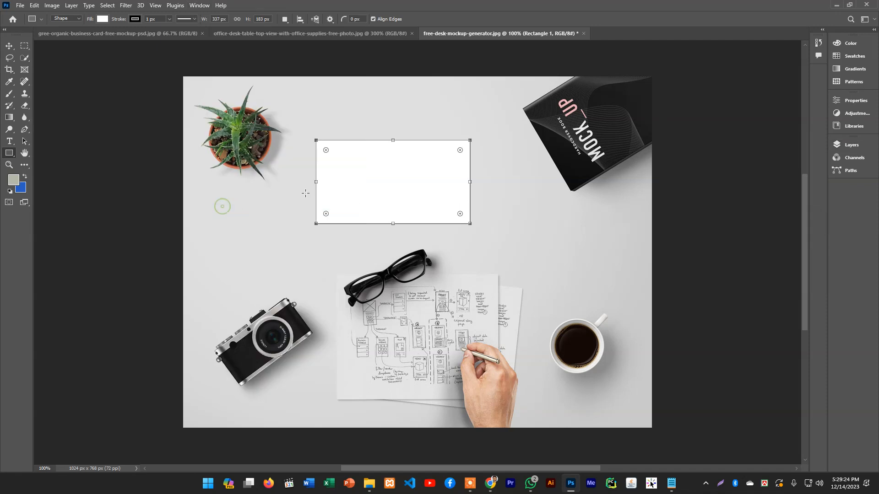
{"action": "left_click", "coordinate": [844, 144]}
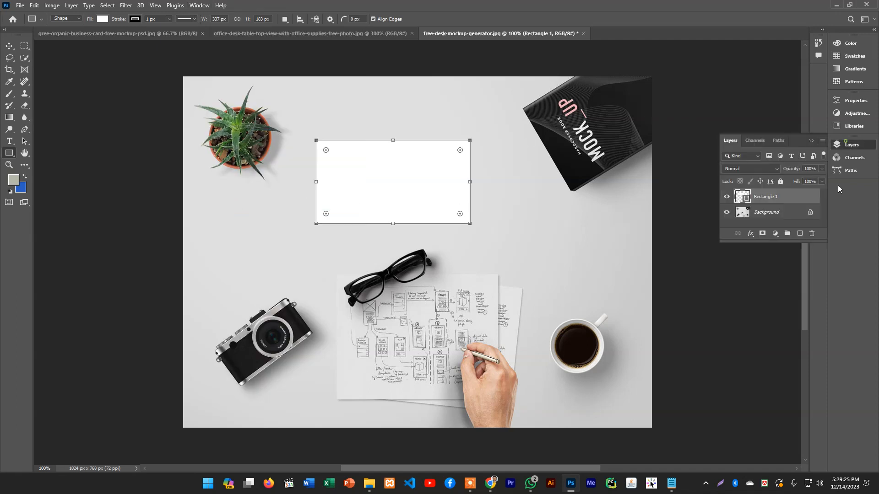
{"action": "right_click", "coordinate": [768, 198]}
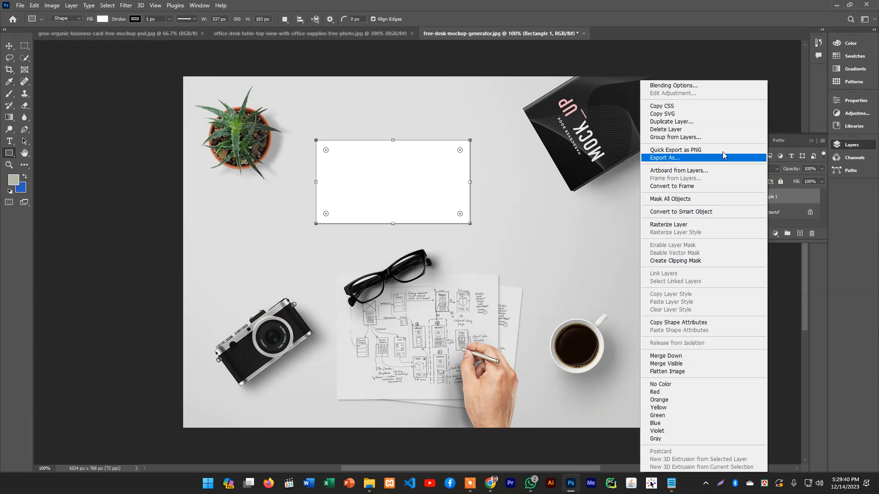
{"action": "left_click", "coordinate": [754, 5]}
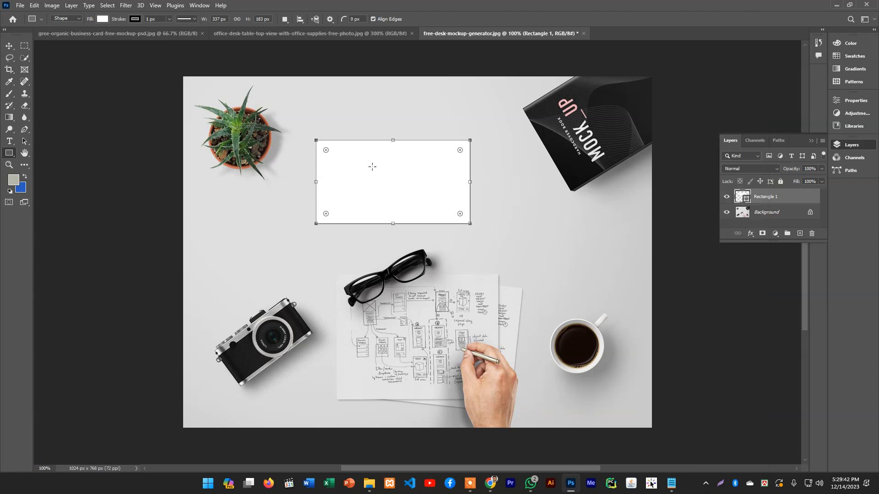
Remove the outline from the white rectangle by setting its stroke to no color
{"action": "left_click", "coordinate": [847, 44]}
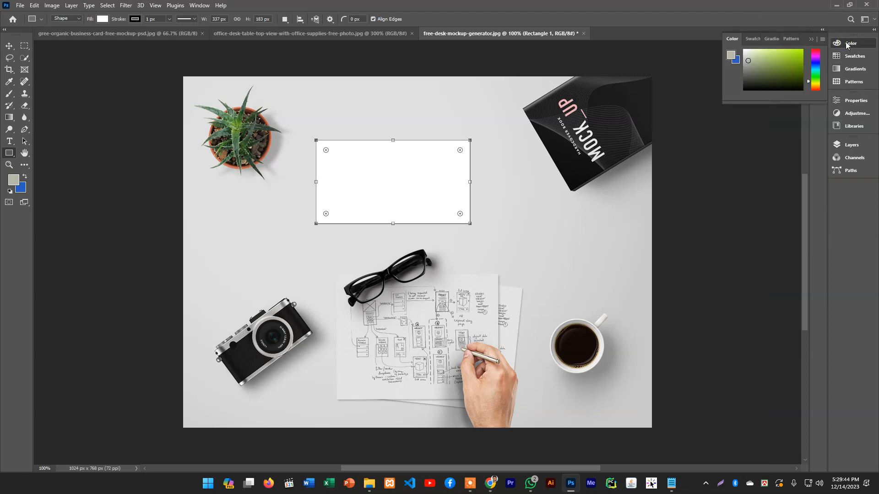
{"action": "left_click", "coordinate": [846, 44]}
{"action": "left_click", "coordinate": [852, 101]}
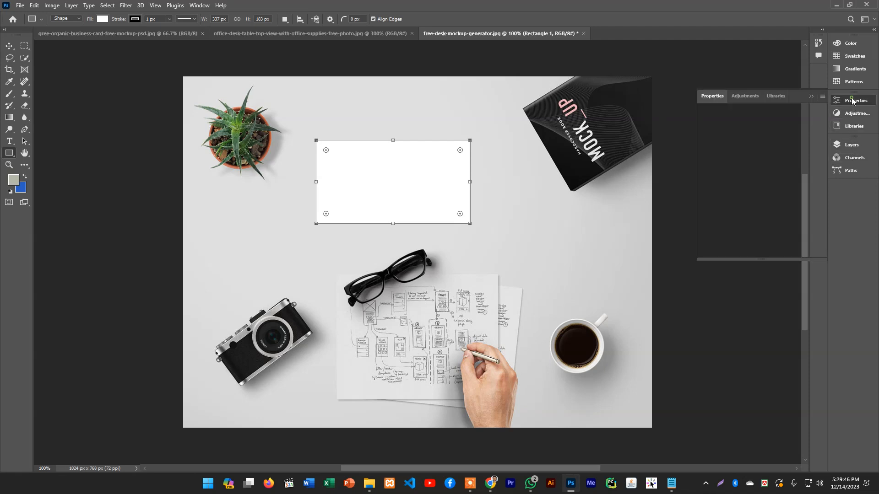
{"action": "left_click", "coordinate": [731, 205]}
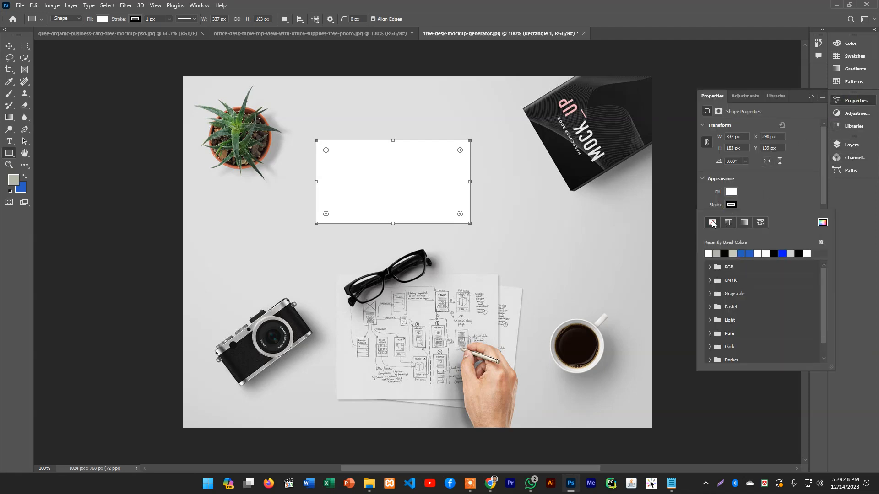
{"action": "left_click", "coordinate": [712, 223]}
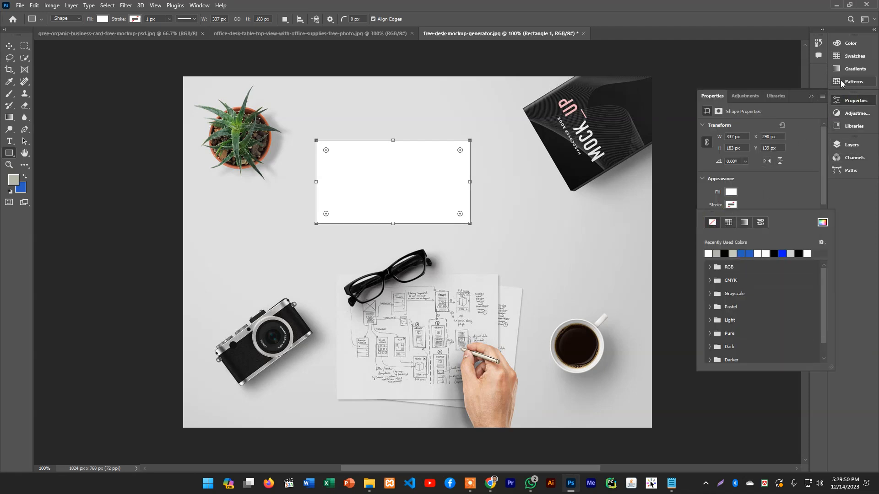
Convert the white rectangle's layer to a smart object
{"action": "left_click", "coordinate": [849, 145]}
{"action": "right_click", "coordinate": [763, 194]}
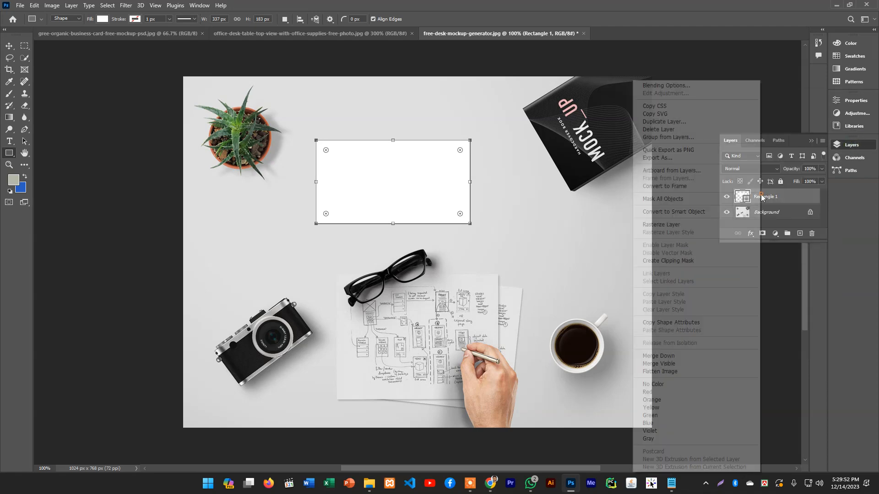
{"action": "left_click", "coordinate": [678, 212]}
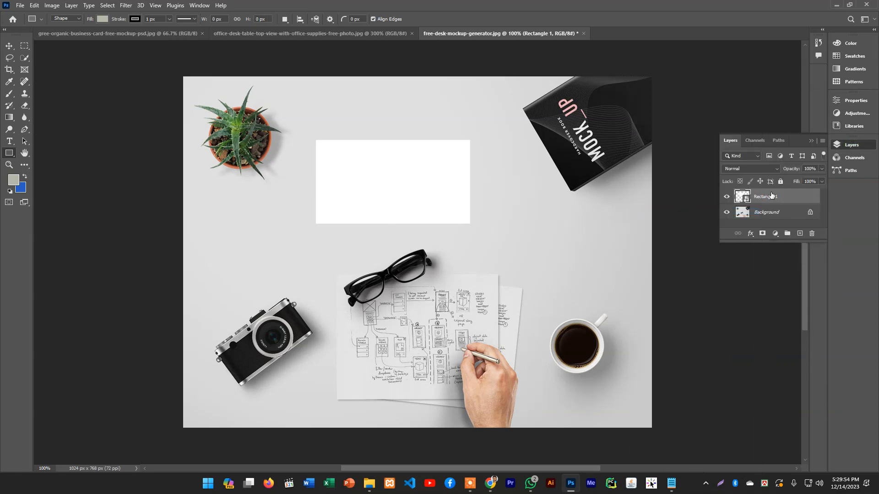
Open the contents of the card's smart object for editing and deselect the rectangle shape
{"action": "double_click", "coordinate": [746, 201]}
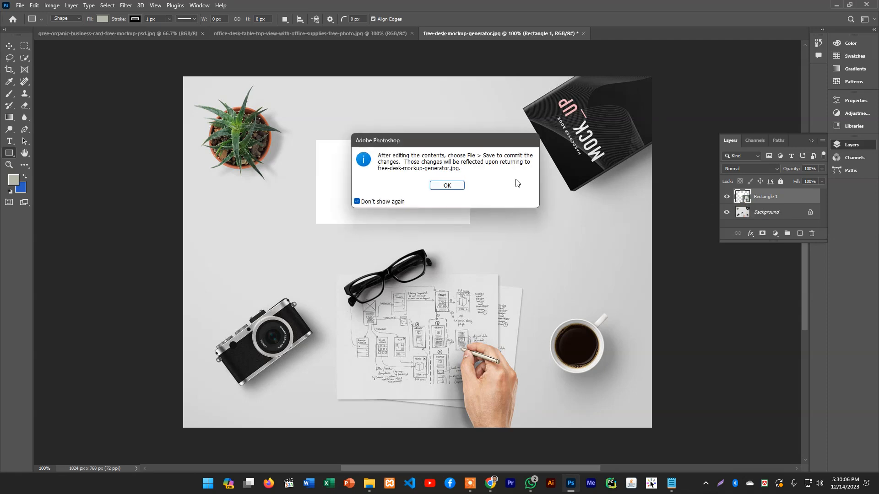
{"action": "left_click", "coordinate": [446, 185]}
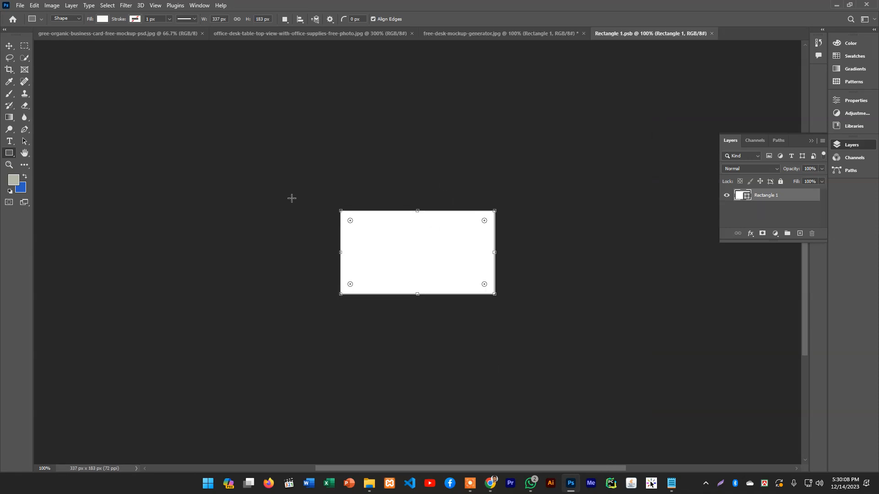
{"action": "left_click", "coordinate": [6, 46]}
{"action": "left_click", "coordinate": [275, 164]}
{"action": "left_click", "coordinate": [343, 232]}
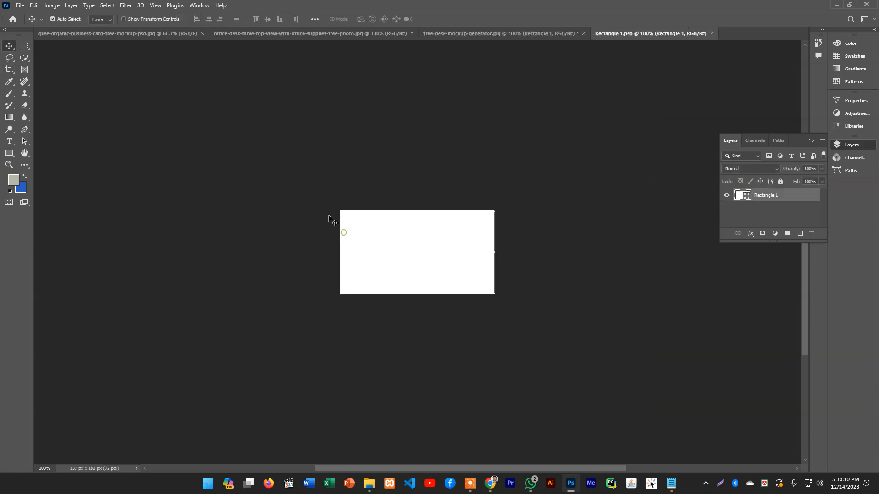
{"action": "left_click", "coordinate": [291, 183]}
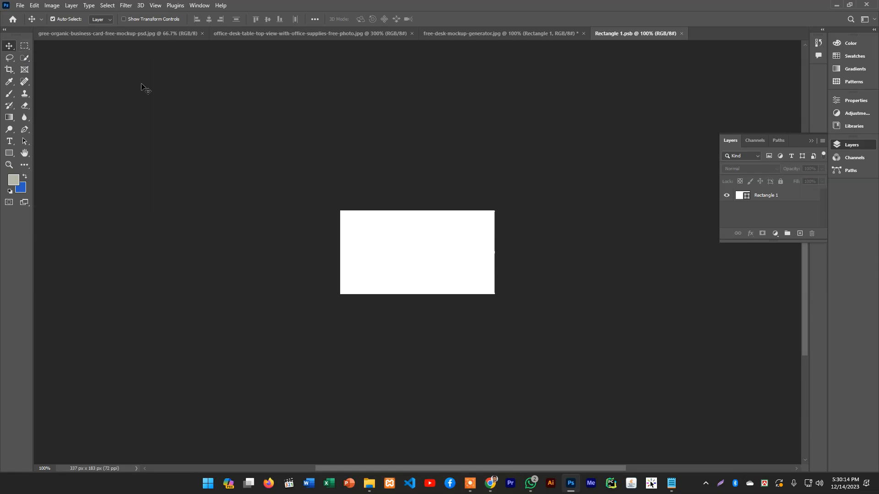
{"action": "left_click", "coordinate": [140, 113]}
Place the Screenshot_1.png business card design as an embedded image in the smart object's contents
{"action": "left_click", "coordinate": [20, 5]}
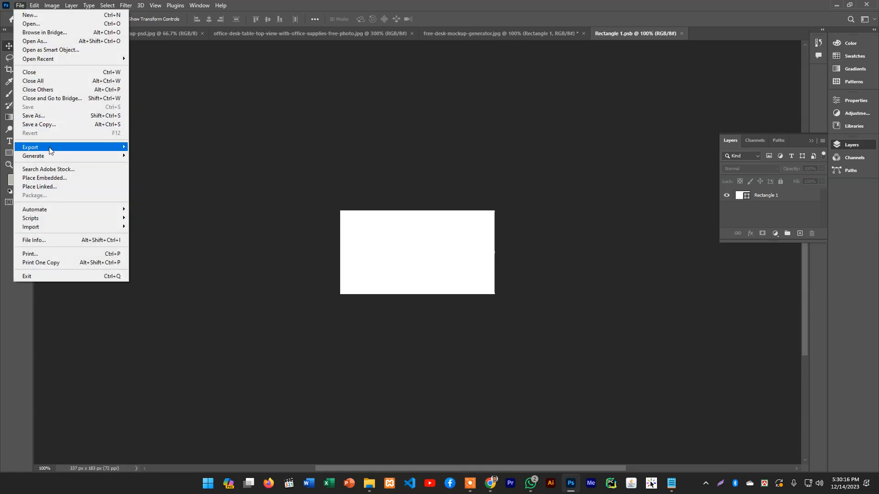
{"action": "left_click", "coordinate": [58, 179]}
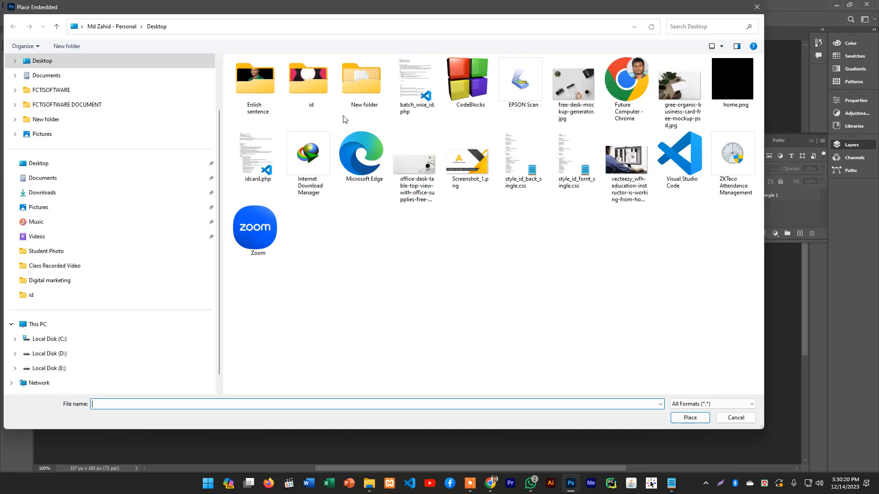
{"action": "double_click", "coordinate": [466, 158]}
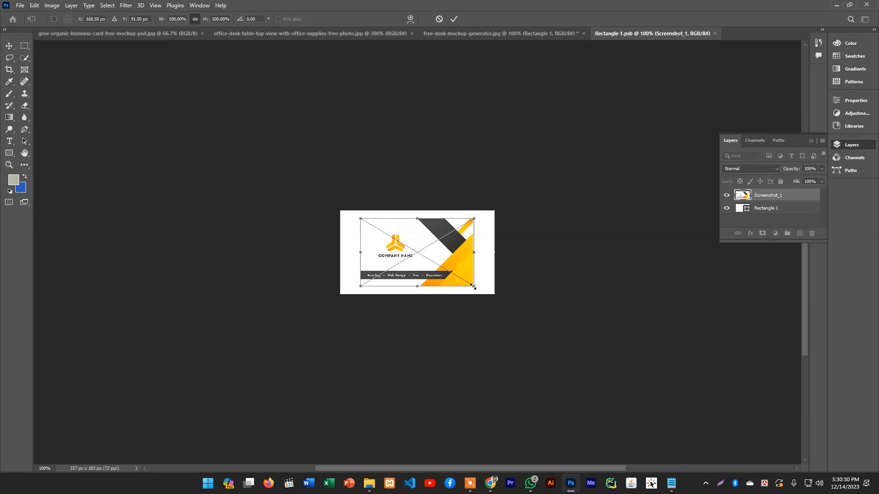
Stretch the placed card design to cover the whole white rectangle, save the contents and return to the desk mockup image
{"action": "left_click_drag", "start_coordinate": [473, 287], "coordinate": [484, 292]}
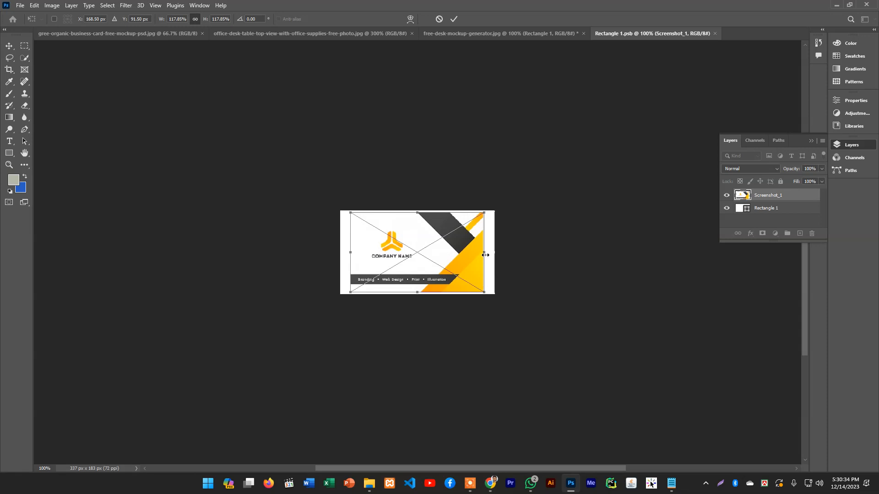
{"action": "left_click_drag", "start_coordinate": [485, 255], "coordinate": [494, 254]}
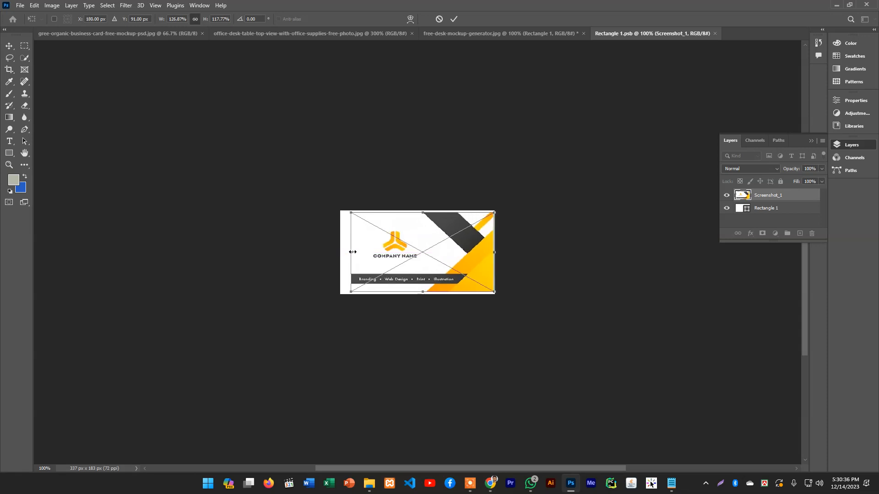
{"action": "left_click_drag", "start_coordinate": [352, 251], "coordinate": [340, 251]}
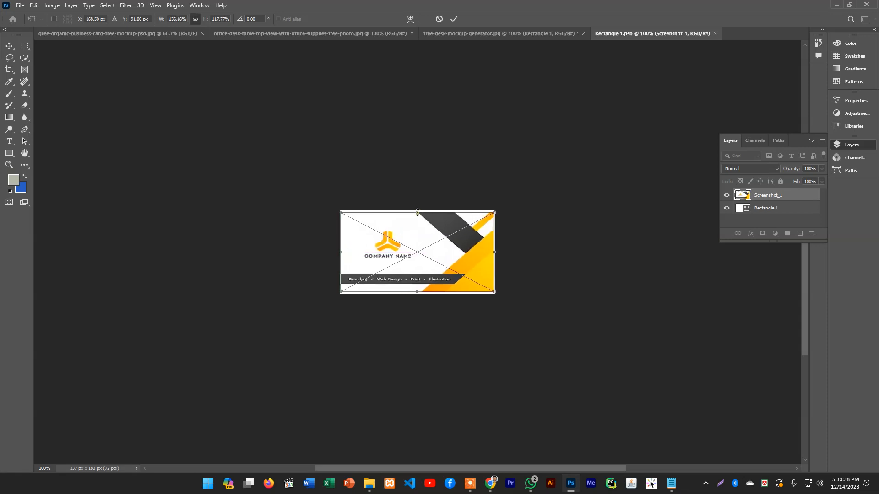
{"action": "left_click_drag", "start_coordinate": [417, 212], "coordinate": [418, 210]}
{"action": "left_click_drag", "start_coordinate": [416, 292], "coordinate": [417, 295]}
{"action": "left_click", "coordinate": [9, 45]}
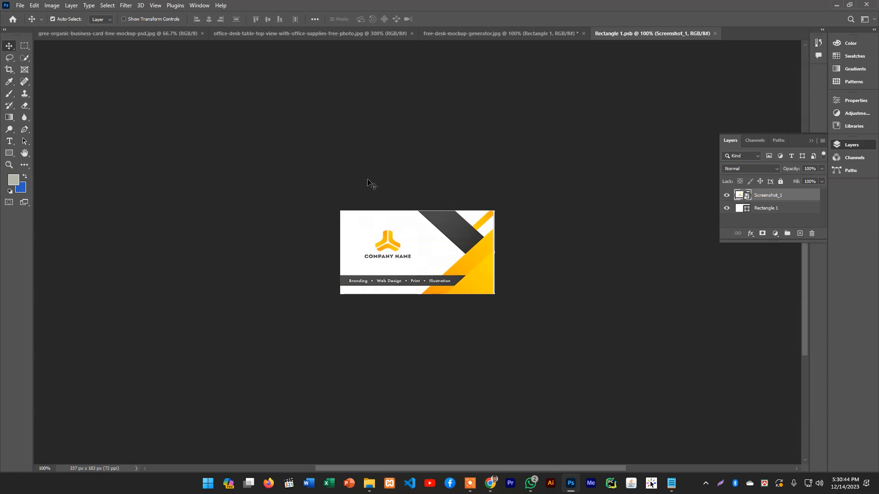
{"action": "left_click", "coordinate": [453, 37]}
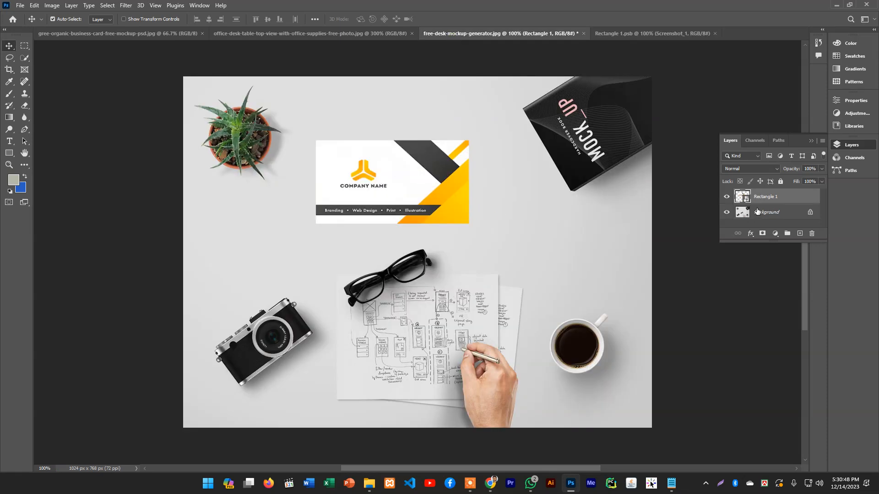
Add a drop shadow to the card's smart-object layer with 3 px distance, 25% spread and 10 px size
{"action": "right_click", "coordinate": [772, 200]}
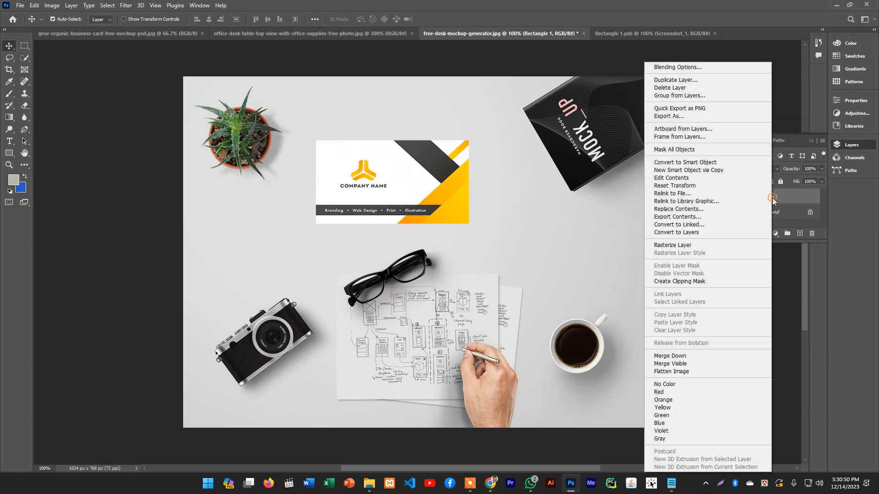
{"action": "left_click", "coordinate": [689, 69]}
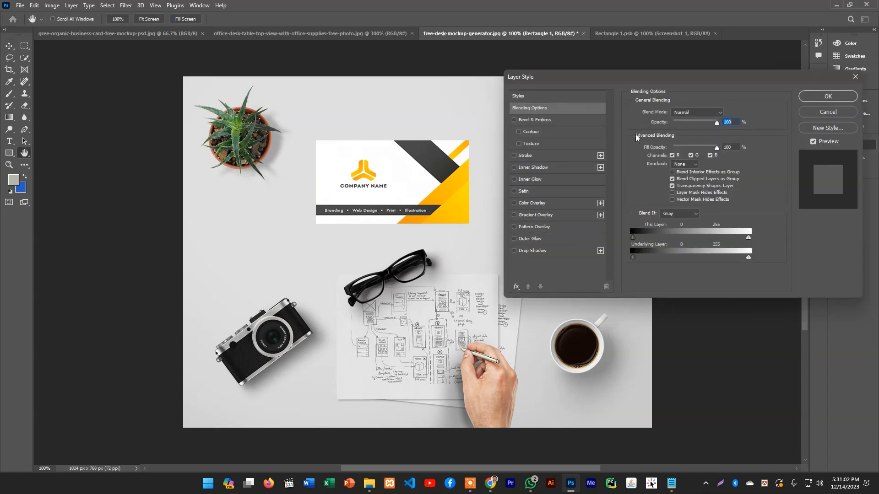
{"action": "left_click", "coordinate": [514, 251]}
{"action": "left_click", "coordinate": [537, 251]}
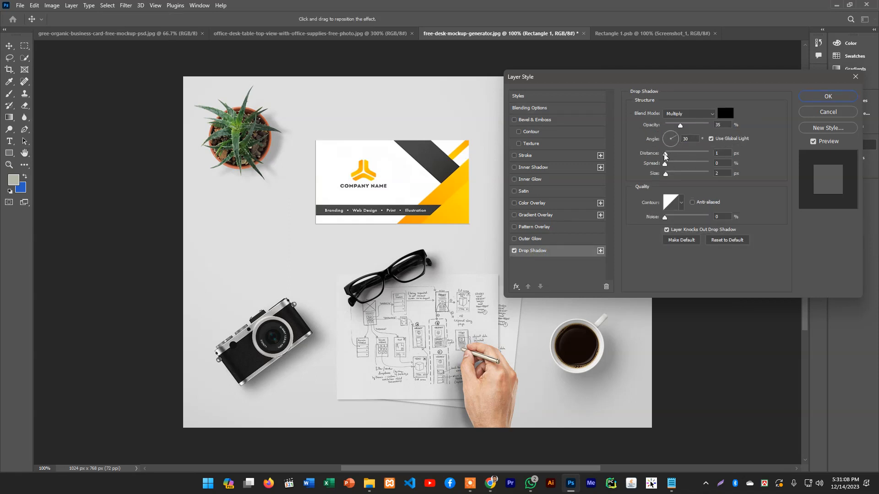
{"action": "mouse_move", "coordinate": [665, 154]}
{"action": "left_mouse_down"}
{"action": "mouse_move", "coordinate": [674, 178]}
{"action": "mouse_move", "coordinate": [666, 165]}
{"action": "mouse_move", "coordinate": [679, 153]}
{"action": "mouse_move", "coordinate": [670, 156]}
{"action": "mouse_move", "coordinate": [672, 177]}
{"action": "mouse_move", "coordinate": [676, 164]}
{"action": "mouse_move", "coordinate": [667, 159]}
{"action": "left_mouse_up"}
{"action": "left_click", "coordinate": [670, 176]}
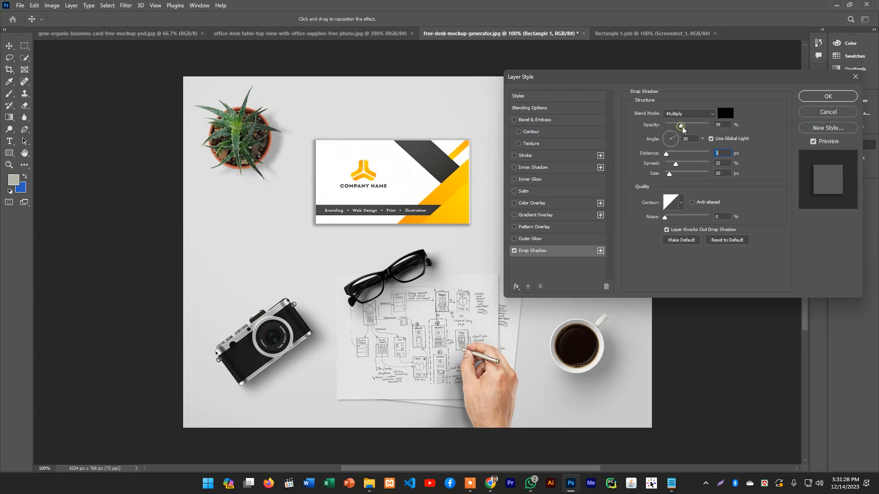
Soften the card's drop shadow with about 24% opacity, a smaller spread and a larger size, and apply the layer style
{"action": "mouse_move", "coordinate": [682, 129]}
{"action": "left_mouse_down"}
{"action": "mouse_move", "coordinate": [693, 127]}
{"action": "mouse_move", "coordinate": [679, 131]}
{"action": "left_mouse_up"}
{"action": "left_click_drag", "start_coordinate": [671, 175], "coordinate": [677, 175]}
{"action": "left_click_drag", "start_coordinate": [680, 125], "coordinate": [675, 125]}
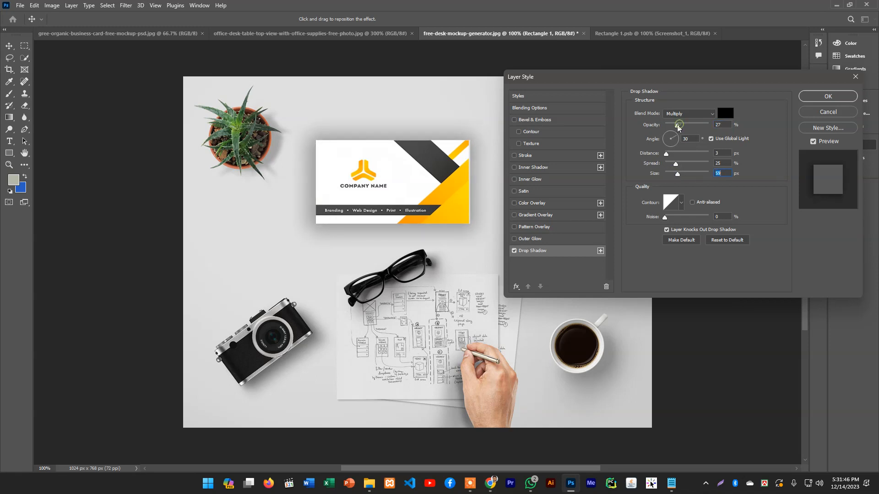
{"action": "left_click_drag", "start_coordinate": [674, 164], "coordinate": [668, 163]}
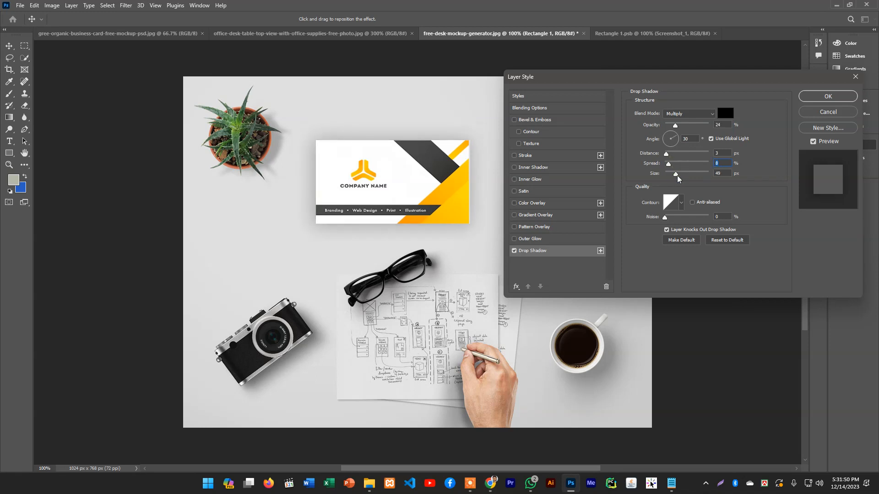
{"action": "left_click", "coordinate": [677, 175]}
{"action": "left_click_drag", "start_coordinate": [671, 164], "coordinate": [671, 165]}
{"action": "left_click", "coordinate": [827, 97]}
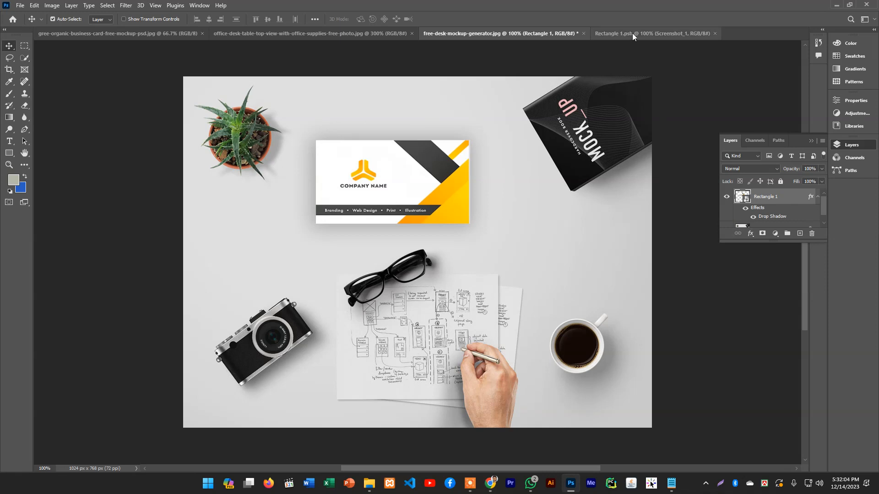
Close the free-desk-mockup-generator.jpg document without saving, and close Rectangle 1.psb
{"action": "left_click", "coordinate": [584, 34]}
{"action": "left_click", "coordinate": [449, 178]}
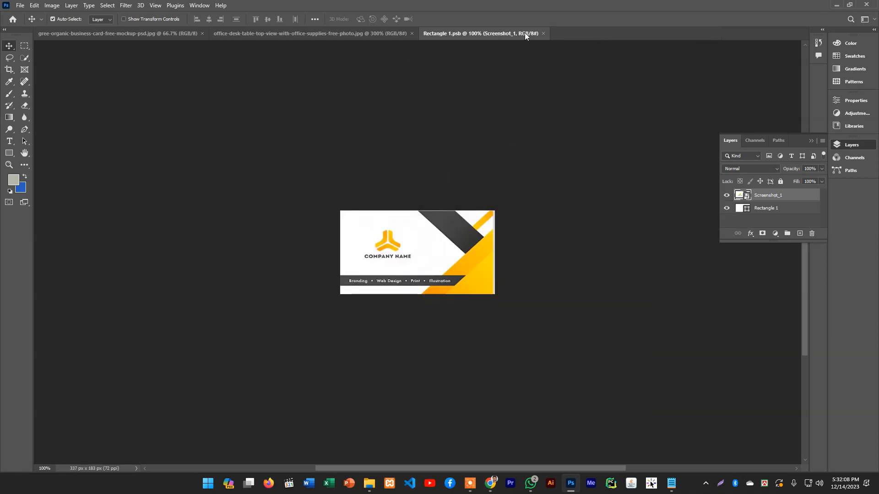
{"action": "left_click", "coordinate": [543, 33]}
Draw a rectangle about 101 by 62 px on the empty desk area of the office-desk image and fill it with white
{"action": "scroll", "coordinate": [455, 192], "scroll_direction": "down", "scroll_amount": 3}
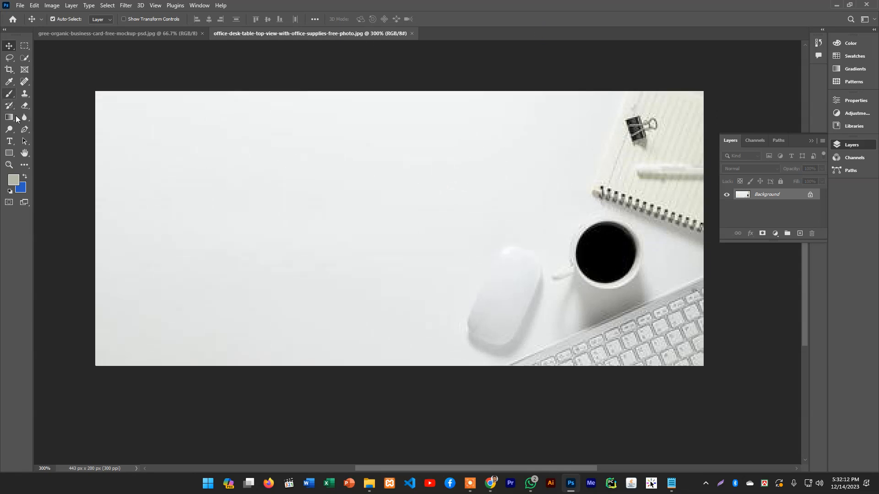
{"action": "left_click", "coordinate": [9, 153]}
{"action": "left_click_drag", "start_coordinate": [130, 167], "coordinate": [269, 252]}
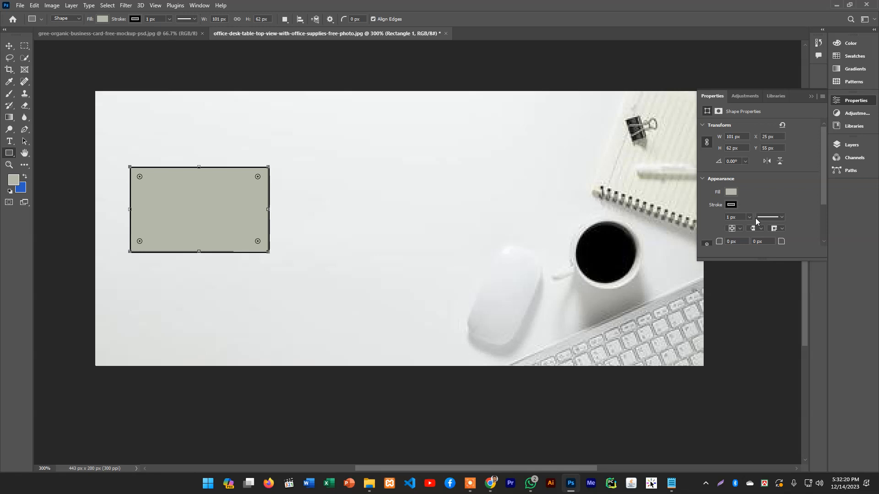
{"action": "left_click", "coordinate": [730, 192]}
{"action": "left_click", "coordinate": [712, 237]}
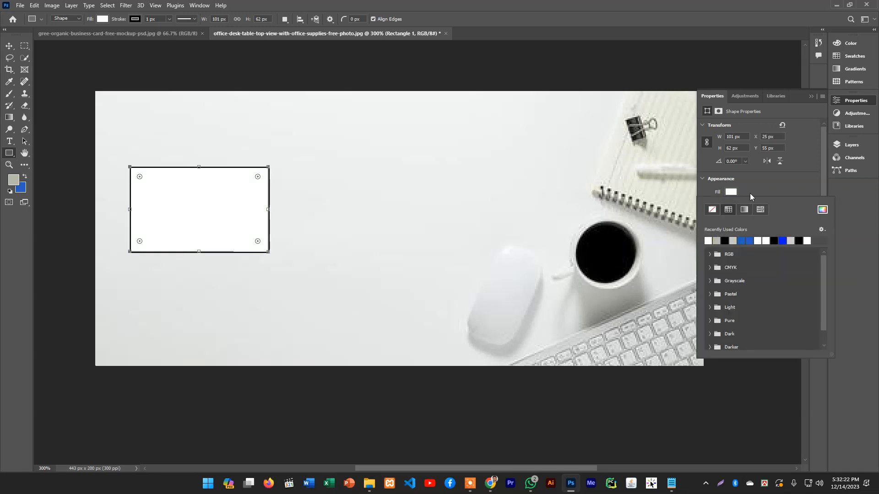
{"action": "left_click", "coordinate": [763, 188]}
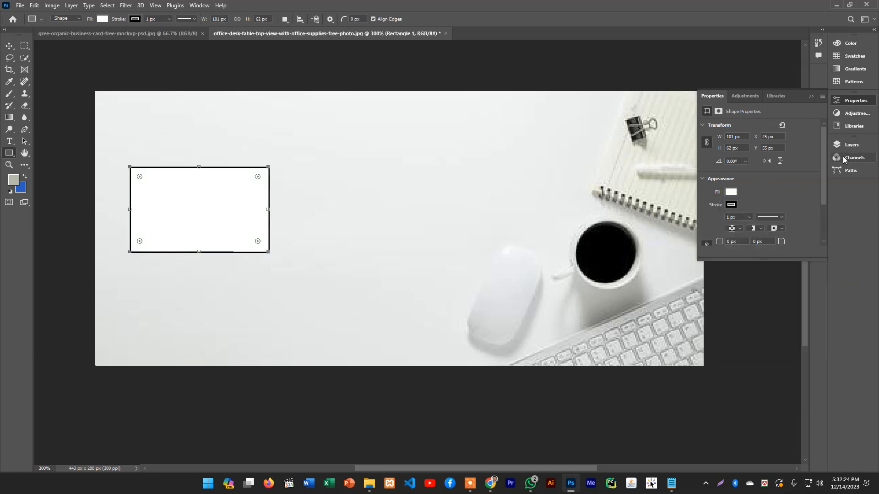
{"action": "left_click", "coordinate": [851, 145]}
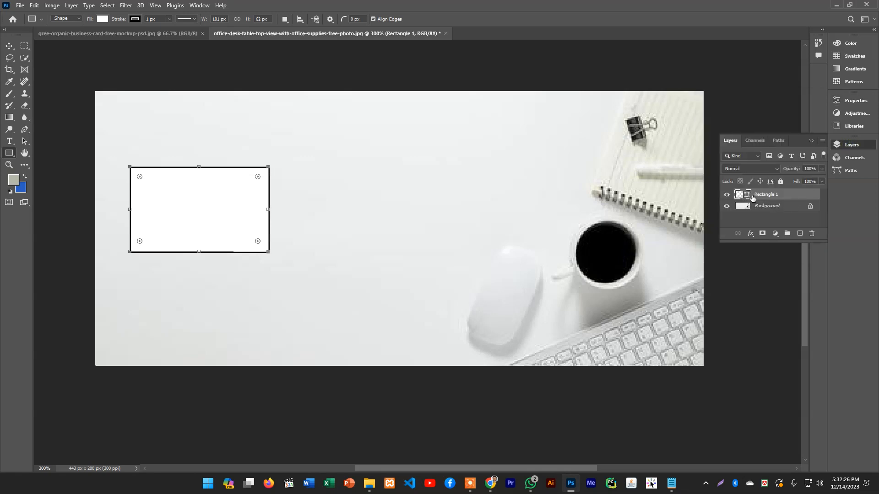
{"action": "left_click", "coordinate": [764, 195]}
{"action": "right_click", "coordinate": [765, 195]}
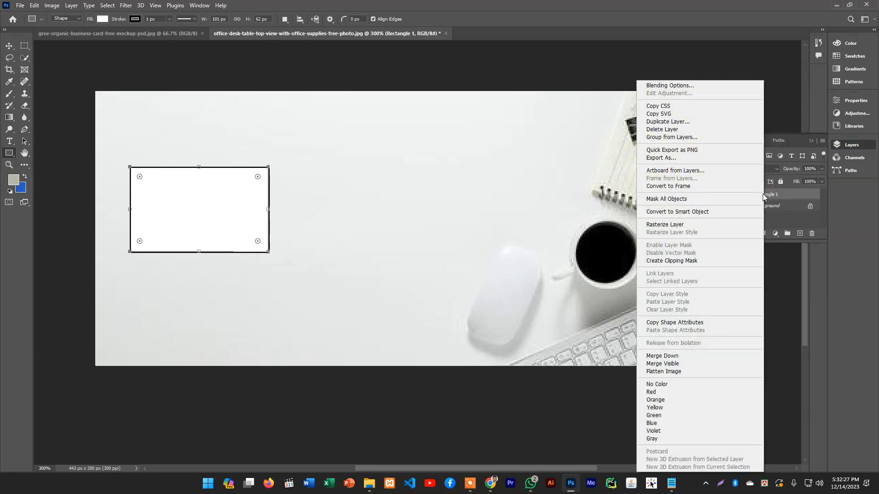
{"action": "left_click", "coordinate": [710, 212]}
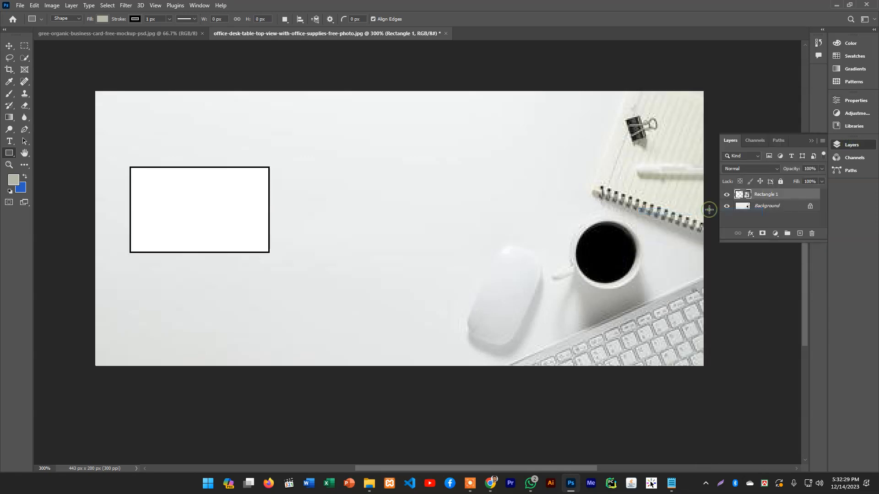
{"action": "left_click", "coordinate": [769, 197]}
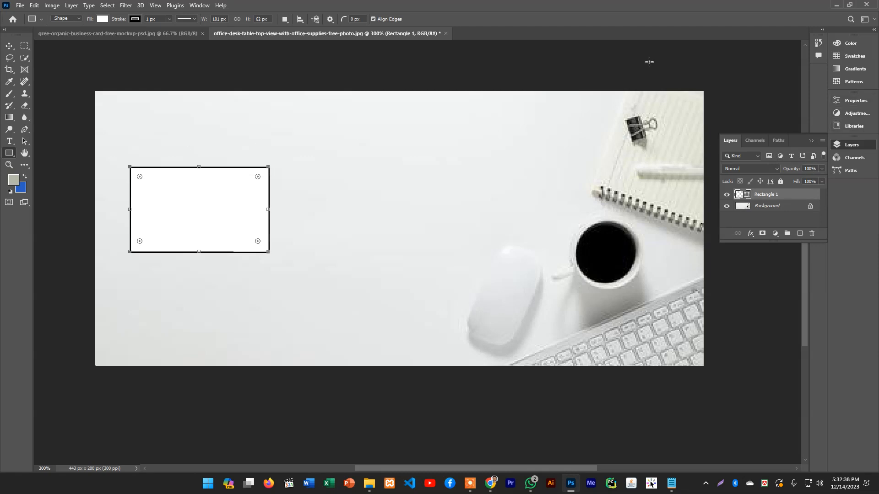
Remove the black outline from the white rectangle on the office-desk image by setting its stroke to no color
{"action": "left_click", "coordinate": [200, 6]}
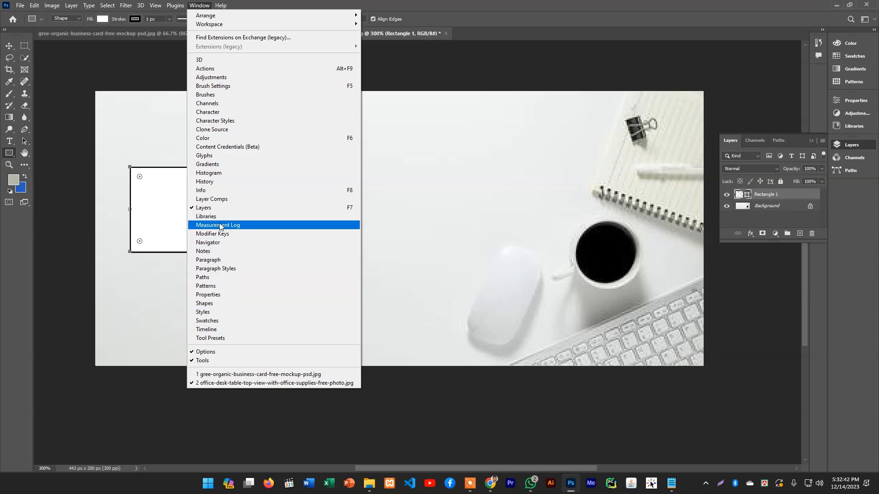
{"action": "left_click", "coordinate": [224, 298]}
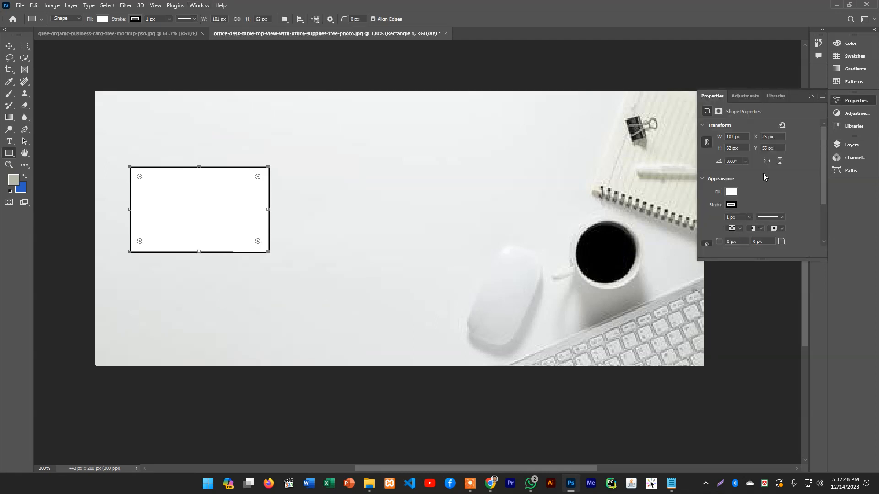
{"action": "left_click", "coordinate": [730, 205]}
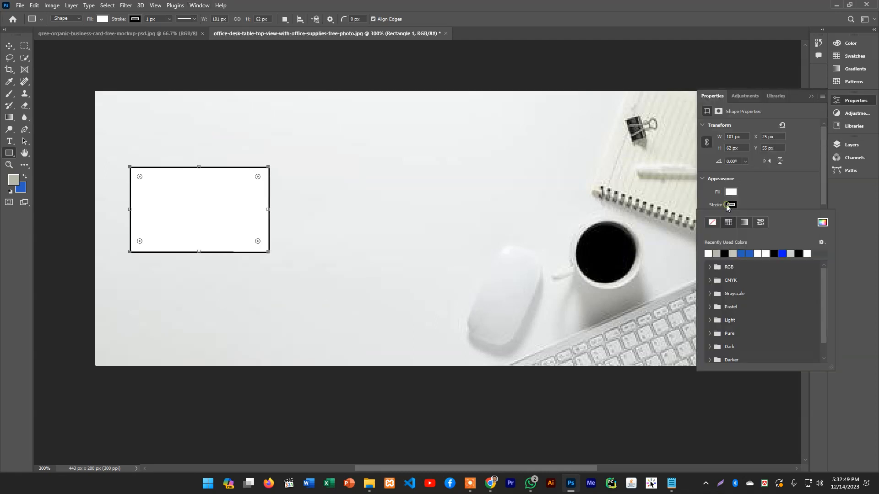
{"action": "left_click", "coordinate": [711, 222]}
{"action": "left_click", "coordinate": [707, 19]}
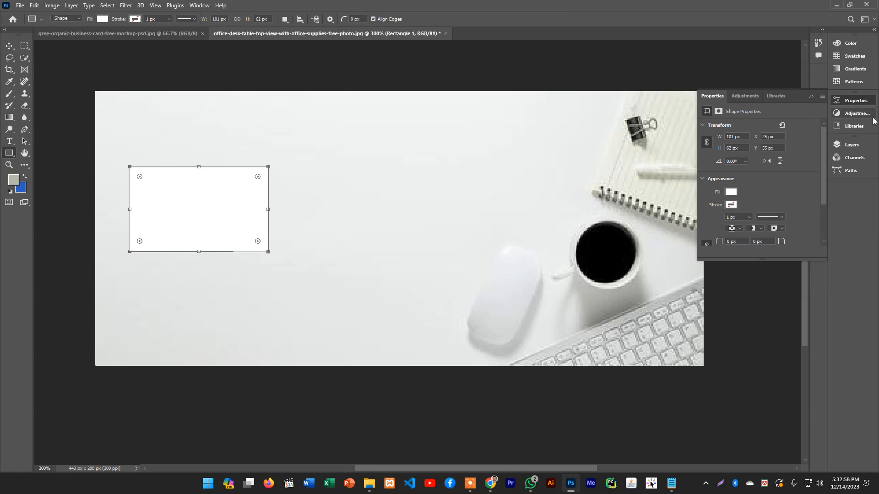
Convert the outline-free rectangle's layer on the office-desk image to a smart object
{"action": "left_click", "coordinate": [851, 145]}
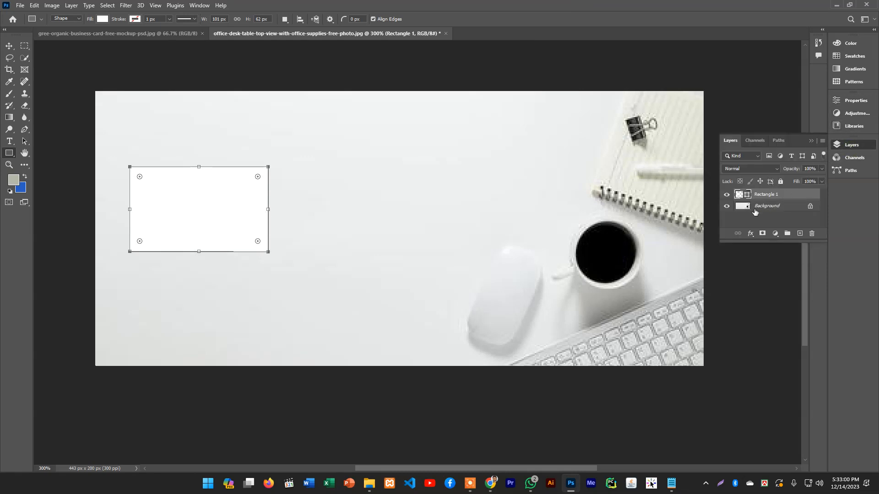
{"action": "right_click", "coordinate": [757, 198]}
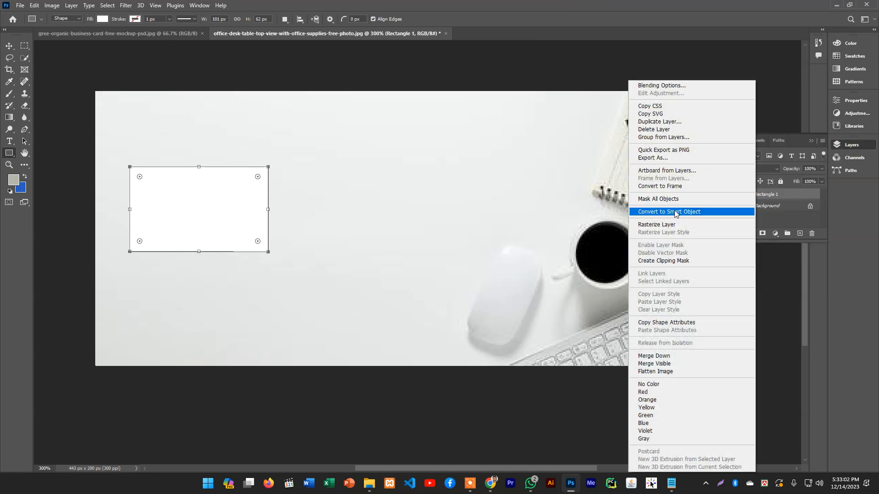
{"action": "left_click", "coordinate": [678, 212]}
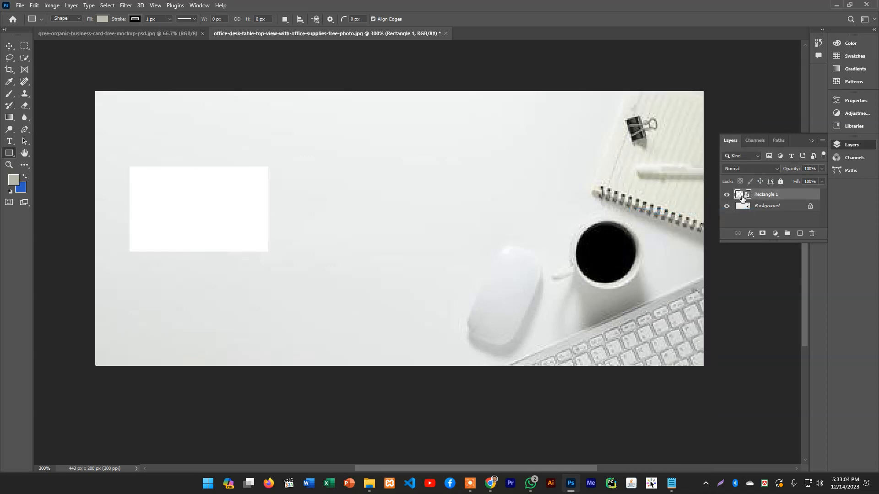
Open the white rectangle's smart object contents, place Screenshot_1.png as an embedded image, and scale it to about 9.69%
{"action": "double_click", "coordinate": [747, 195]}
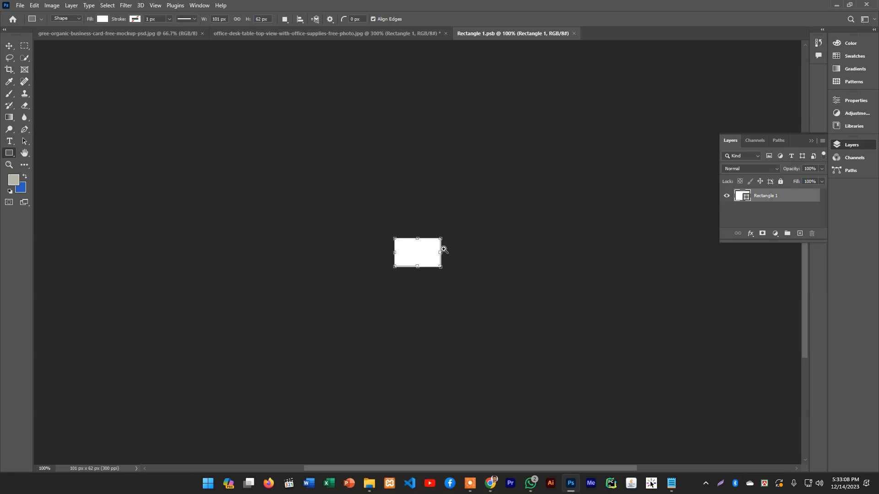
{"action": "scroll", "coordinate": [442, 247], "scroll_direction": "up", "scroll_amount": 2}
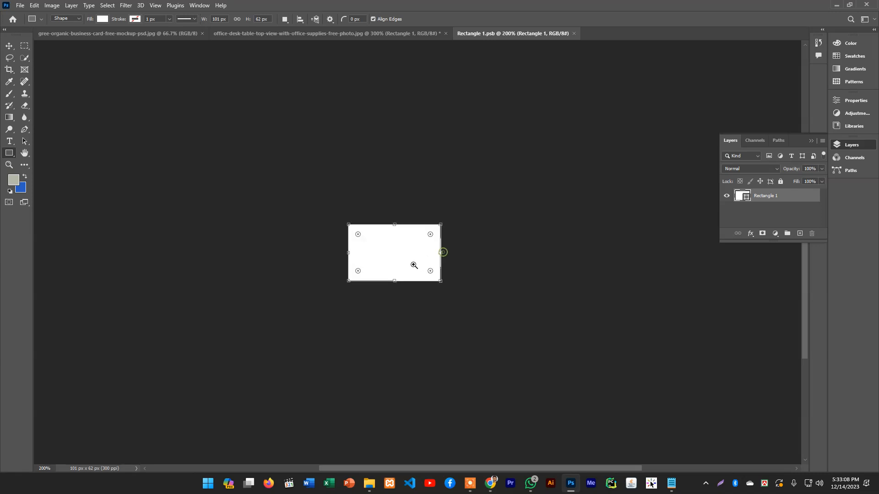
{"action": "left_click", "coordinate": [25, 8]}
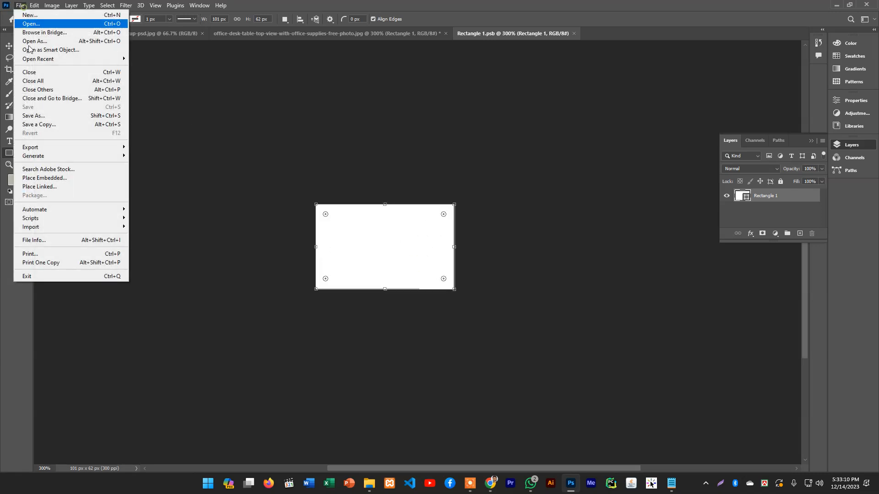
{"action": "left_click", "coordinate": [45, 178]}
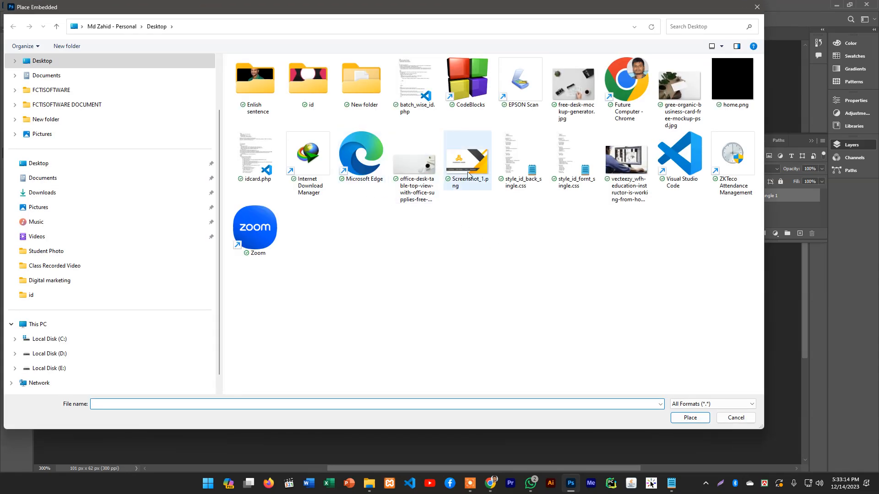
{"action": "double_click", "coordinate": [468, 174]}
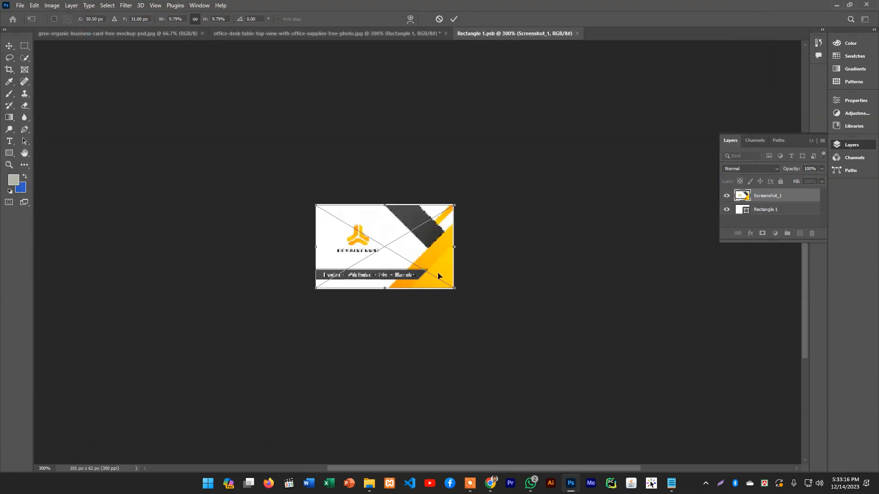
{"action": "left_click_drag", "start_coordinate": [456, 290], "coordinate": [454, 288]}
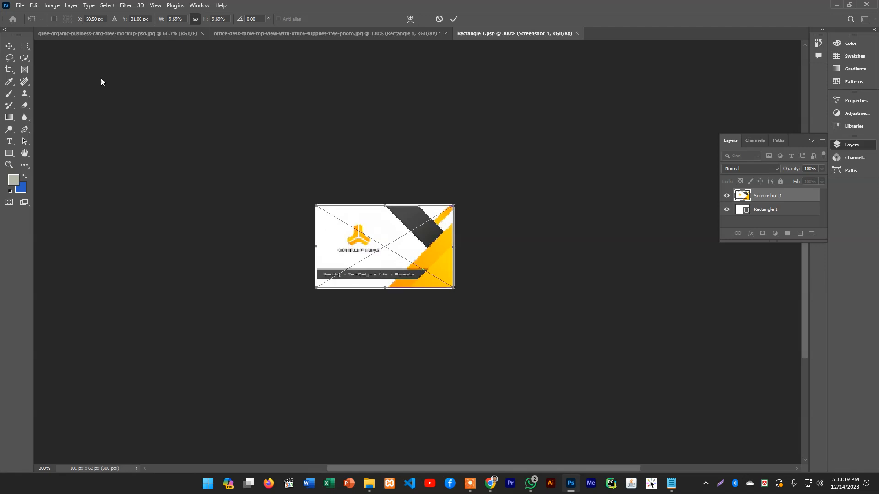
{"action": "left_click", "coordinate": [9, 45]}
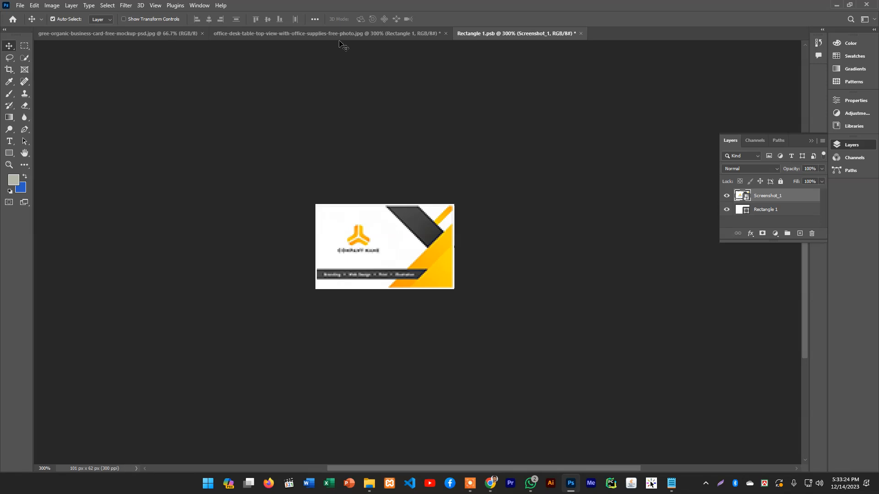
Save Rectangle 1.psb with the placed card design and return to the office-desk image to check the update
{"action": "left_click", "coordinate": [325, 33]}
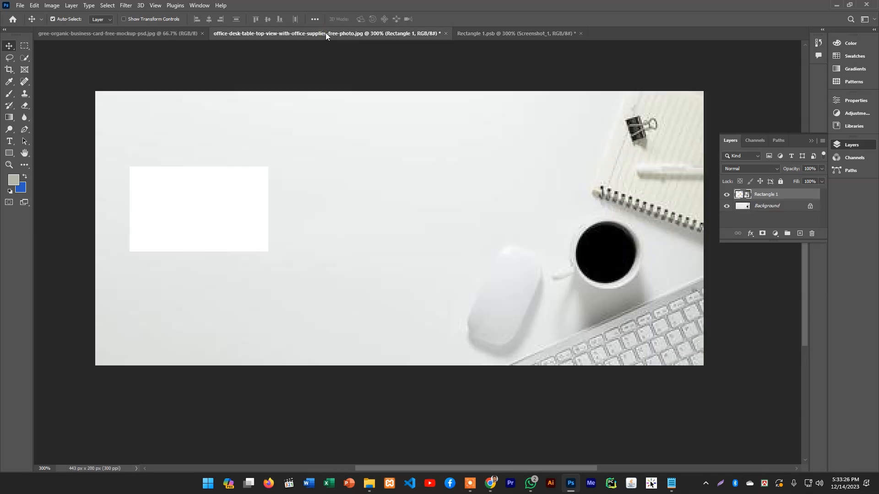
{"action": "left_click", "coordinate": [476, 34]}
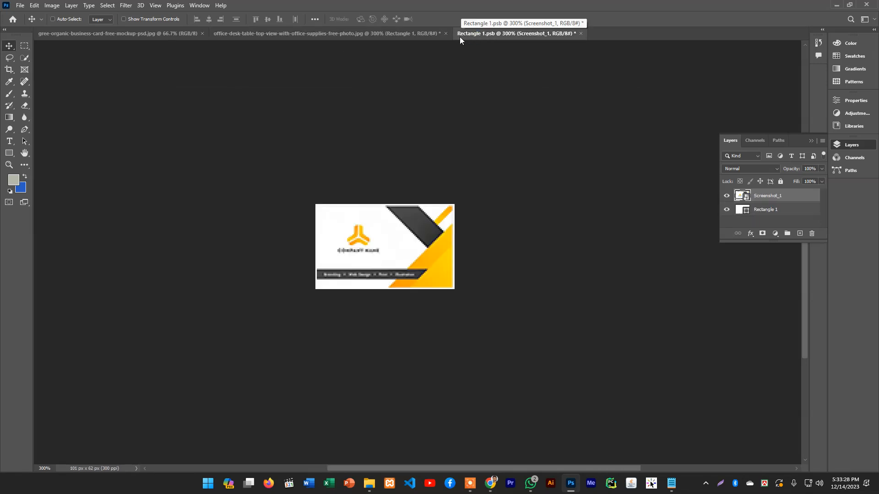
{"action": "key", "text": "ctrl+s"}
{"action": "left_click", "coordinate": [314, 35]}
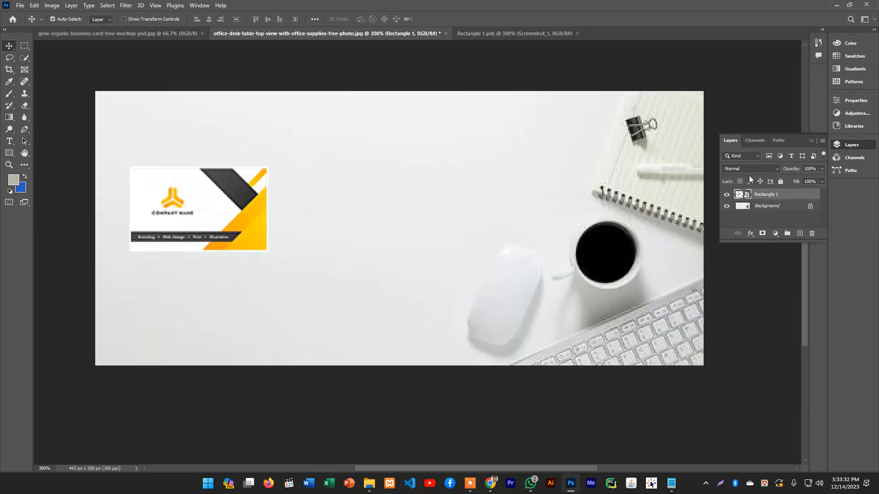
Enlarge the card design in Rectangle 1.psb to cover the white margins, save it, and return to the office-desk image
{"action": "left_click", "coordinate": [496, 35]}
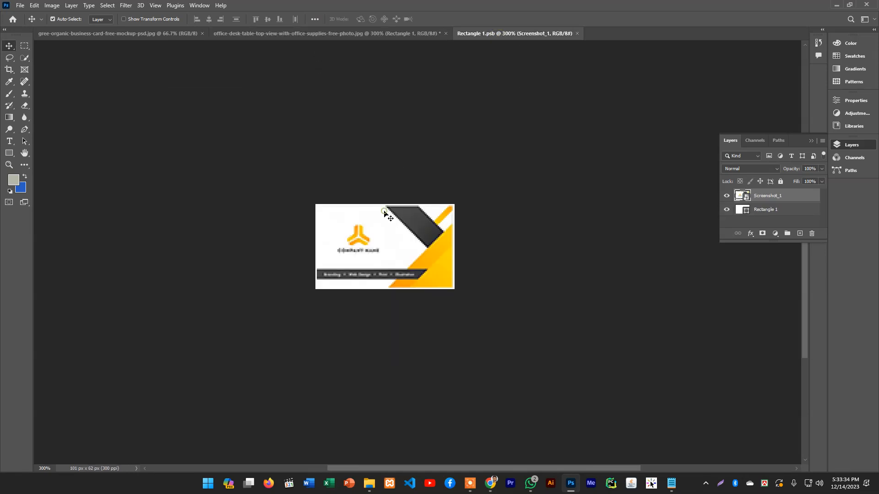
{"action": "key", "text": "ctrl+t"}
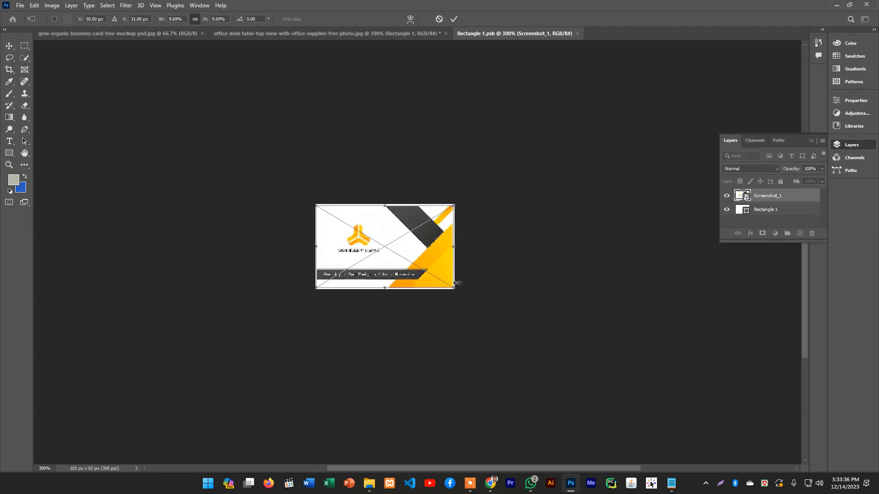
{"action": "left_click_drag", "start_coordinate": [456, 288], "coordinate": [458, 289]}
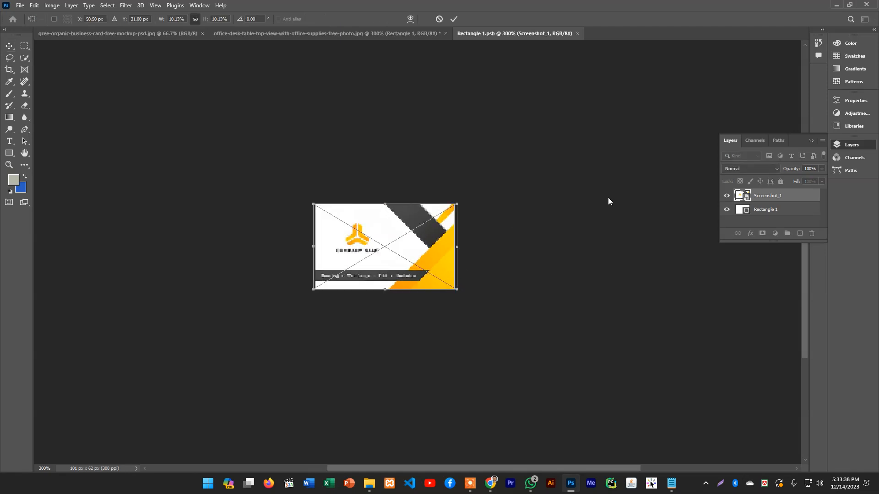
{"action": "key", "text": "Return"}
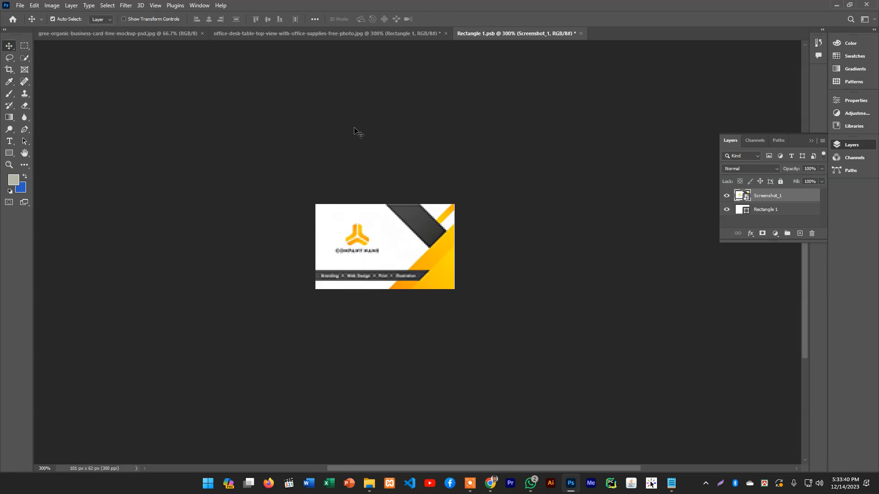
{"action": "key", "text": "ctrl+s"}
{"action": "left_click", "coordinate": [379, 34]}
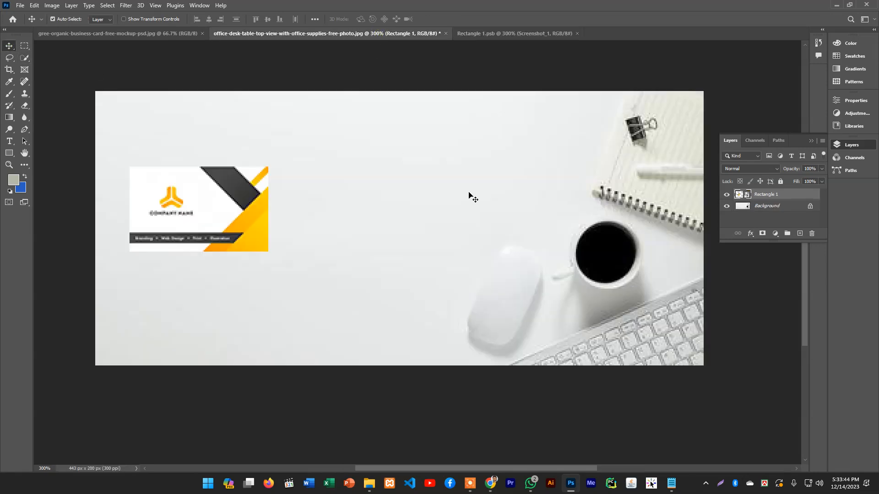
Add a drop shadow to the card layer with 43% opacity, 4 px distance, 15% spread and 2 px size
{"action": "right_click", "coordinate": [757, 199]}
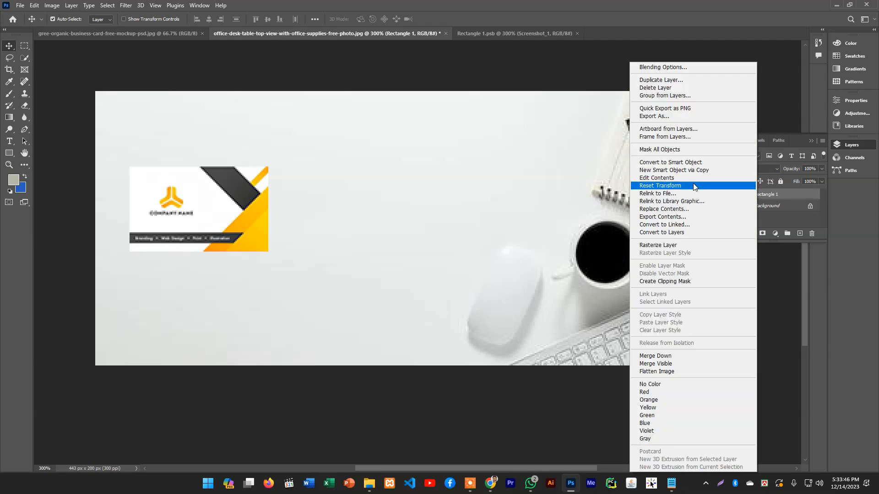
{"action": "left_click", "coordinate": [690, 69]}
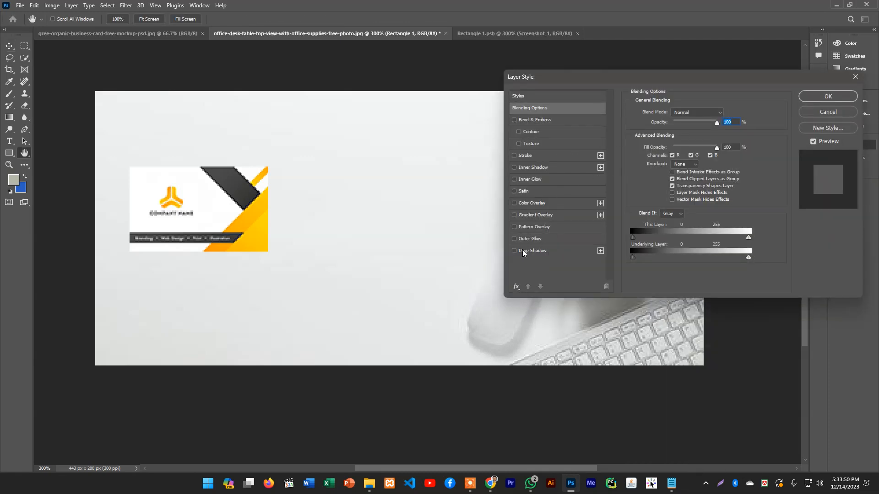
{"action": "left_click", "coordinate": [522, 252]}
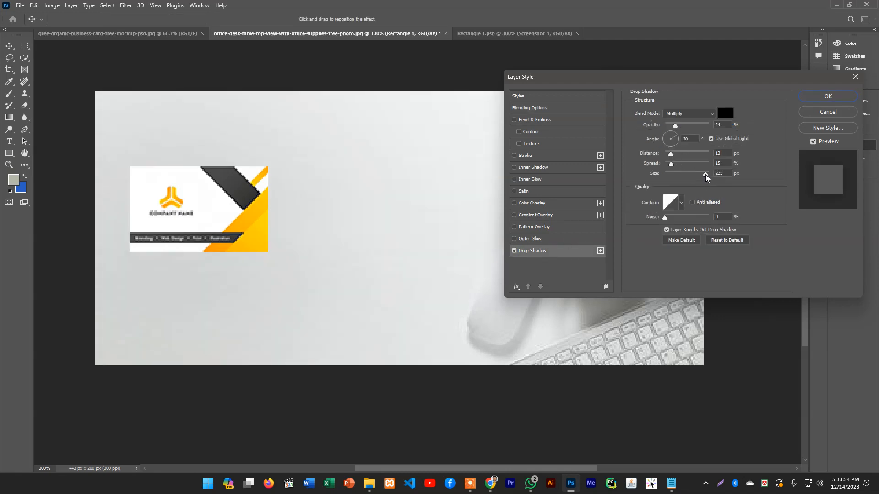
{"action": "left_click_drag", "start_coordinate": [704, 174], "coordinate": [667, 156]}
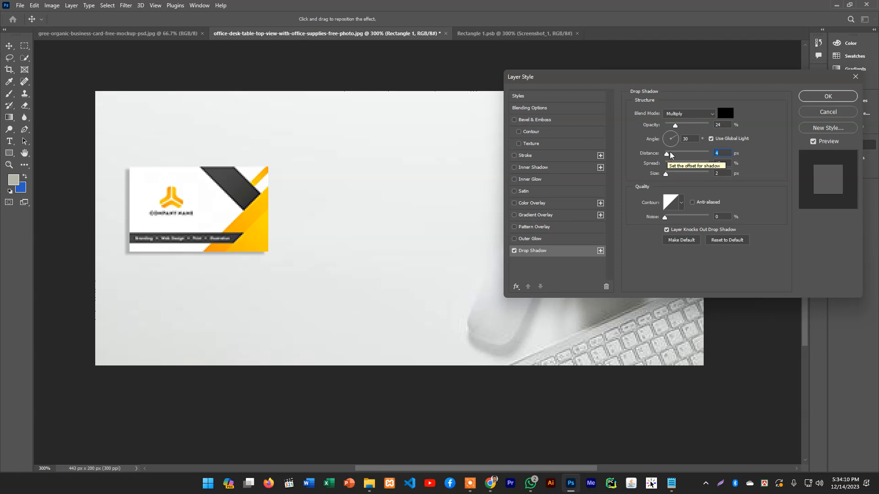
{"action": "left_click_drag", "start_coordinate": [676, 124], "coordinate": [683, 127]}
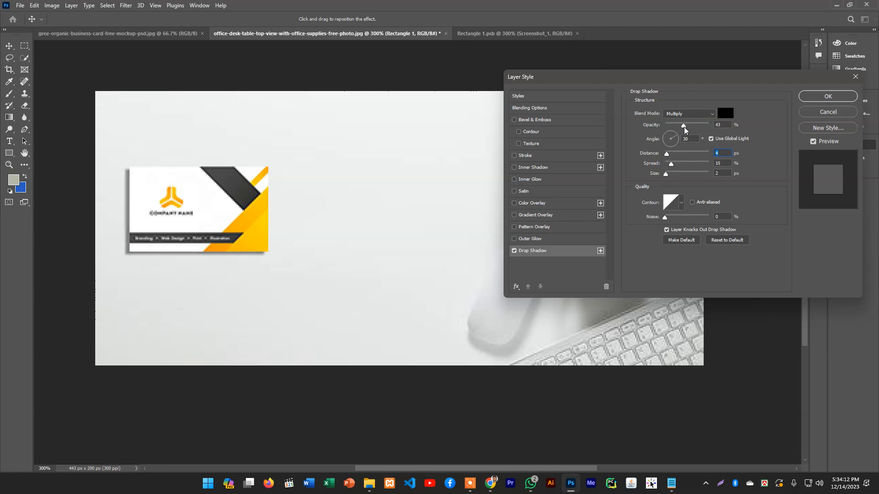
{"action": "left_click", "coordinate": [805, 97]}
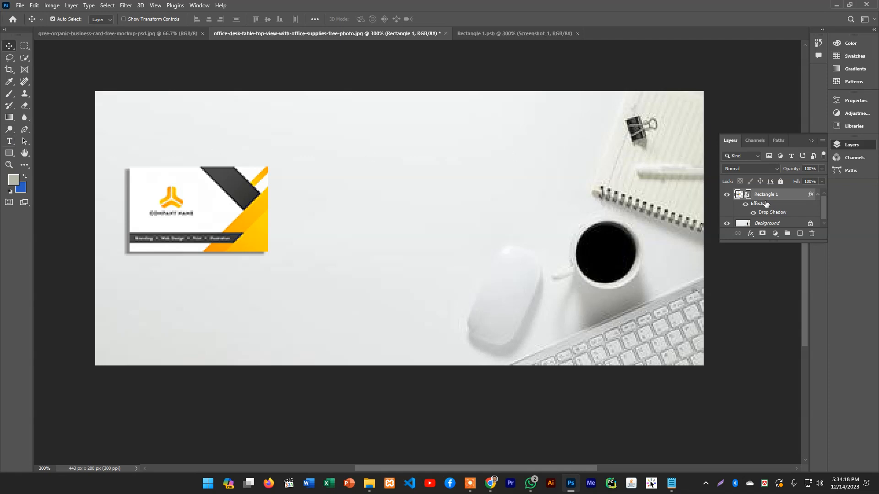
Open the contents of the card's smart object on the office-desk image
{"action": "scroll", "coordinate": [765, 204], "scroll_direction": "down", "scroll_amount": 1}
{"action": "left_click", "coordinate": [20, 5]}
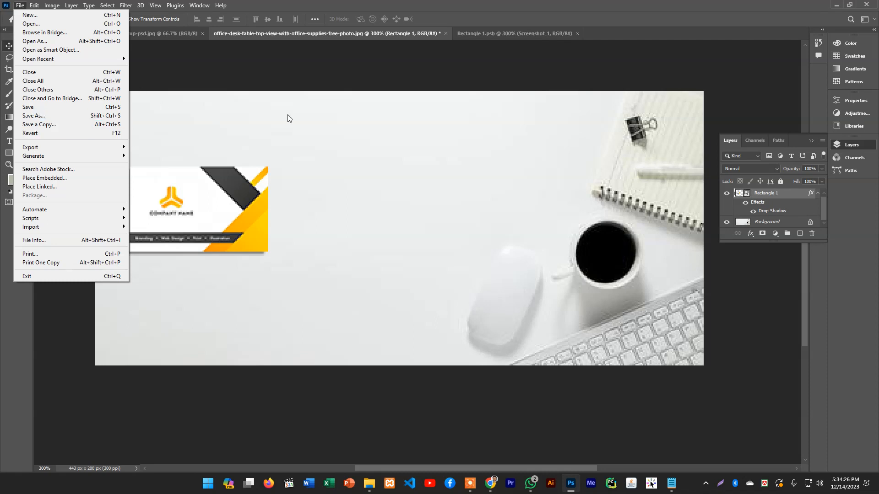
{"action": "left_click", "coordinate": [448, 4]}
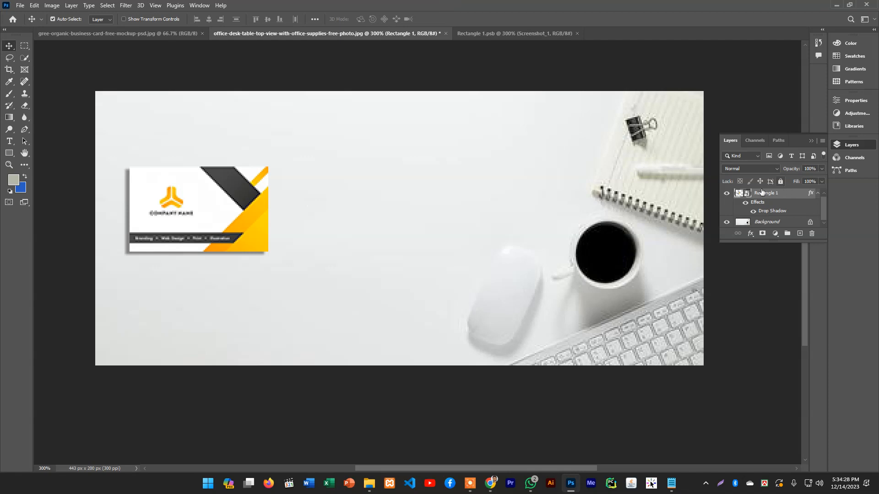
{"action": "double_click", "coordinate": [748, 197]}
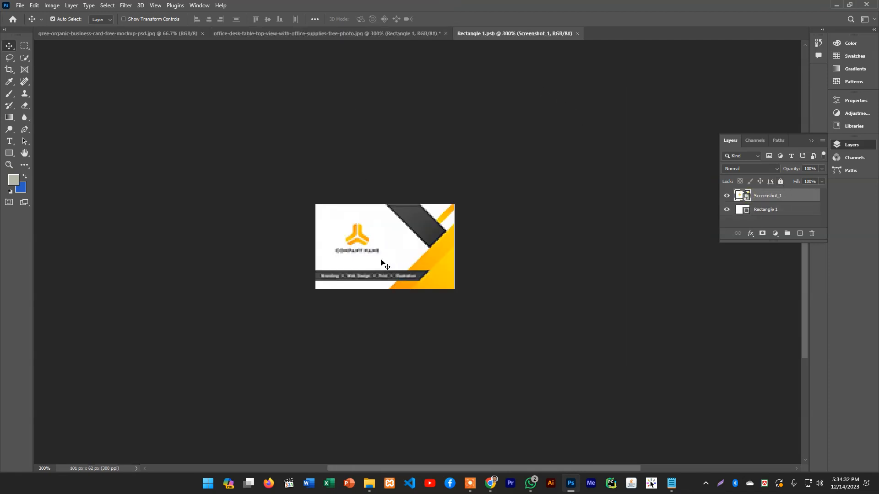
Switch to Chrome and capture the front of the orange and navy BRAND card, saving it to the Desktop as Screenshot_2.png
{"action": "left_click", "coordinate": [490, 483]}
{"action": "left_click", "coordinate": [585, 4]}
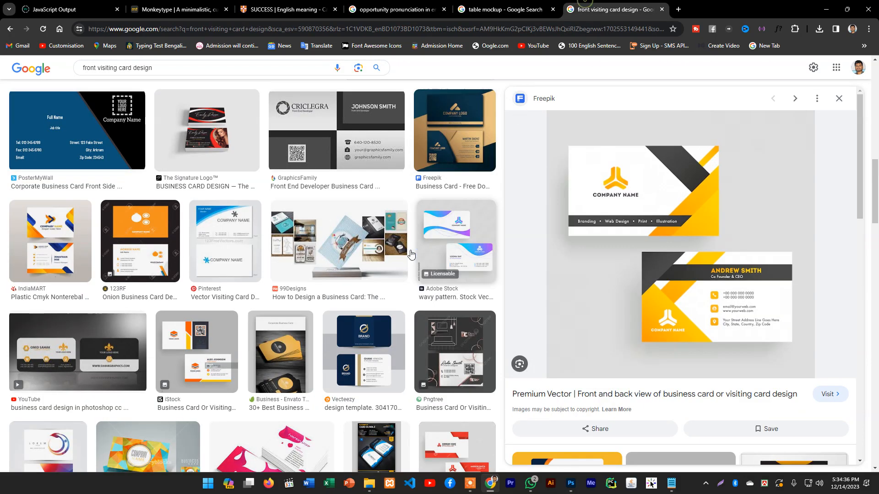
{"action": "scroll", "coordinate": [656, 200], "scroll_direction": "down", "scroll_amount": 7}
{"action": "left_click", "coordinate": [573, 204]}
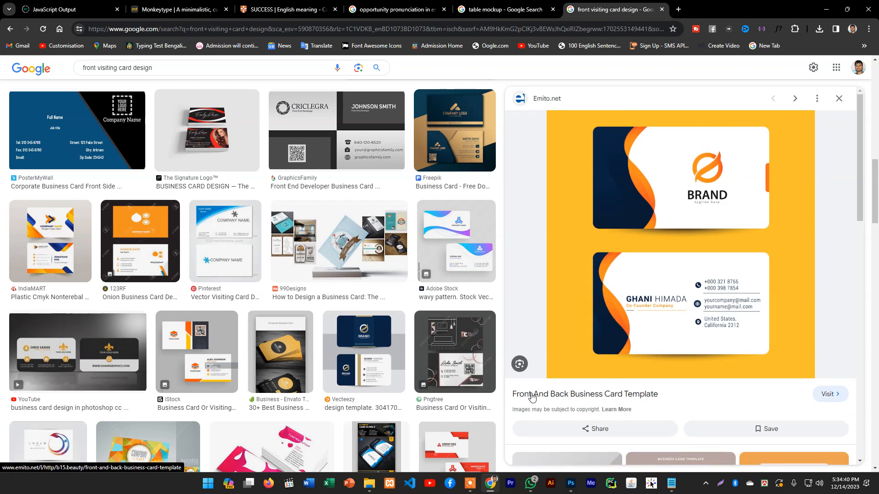
{"action": "left_click", "coordinate": [720, 485]}
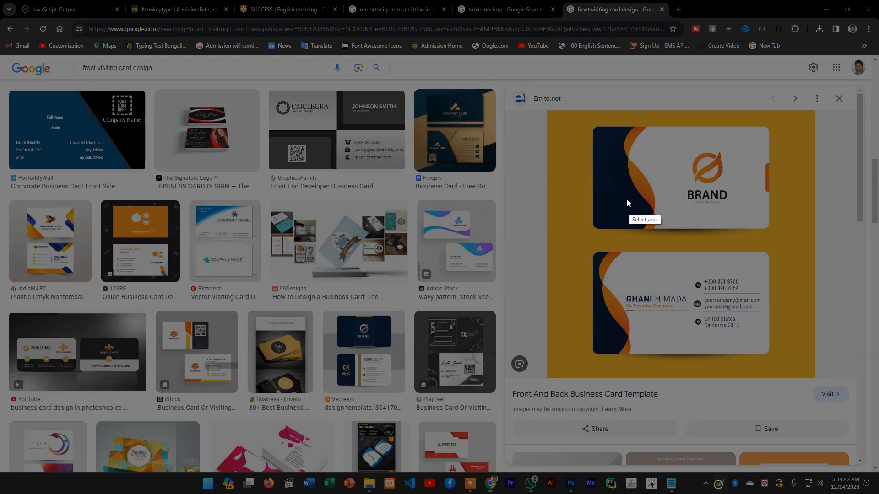
{"action": "left_click_drag", "start_coordinate": [595, 129], "coordinate": [768, 228]}
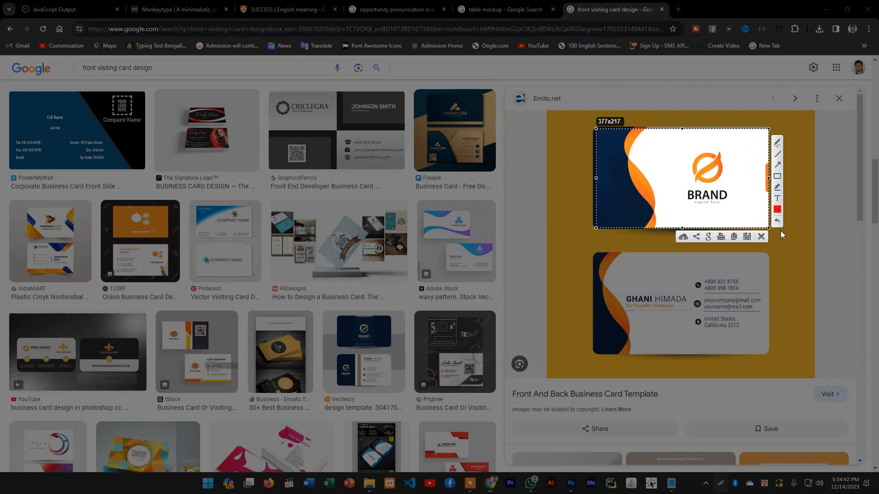
{"action": "left_click", "coordinate": [746, 236]}
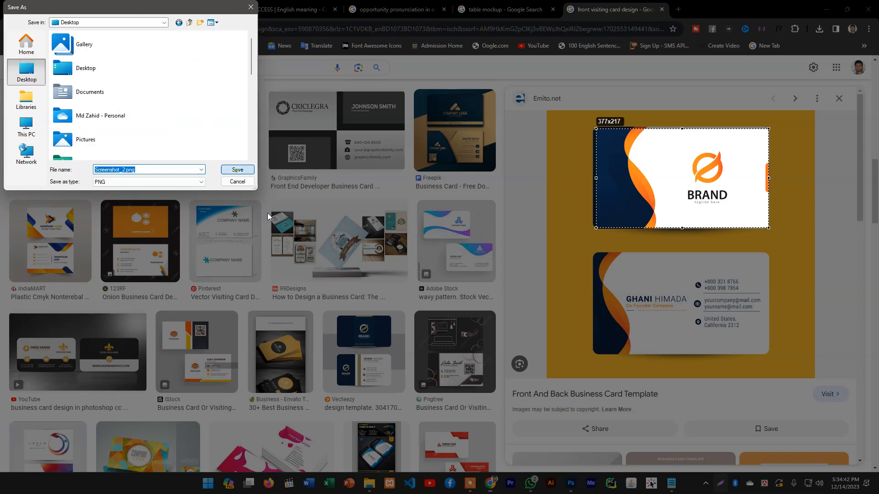
{"action": "left_click", "coordinate": [236, 170]}
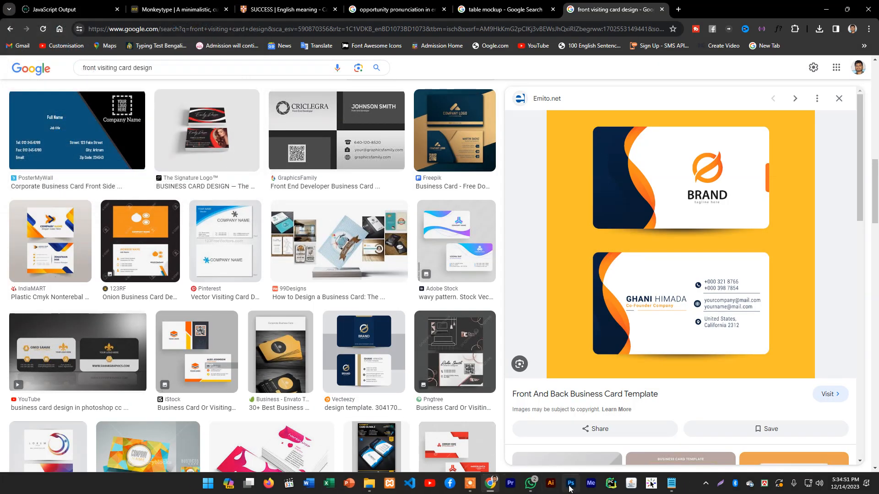
Switch to Photoshop and replace the card design in Rectangle 1.psb with an embedded copy of Screenshot_2.png from the Desktop
{"action": "left_click", "coordinate": [569, 484]}
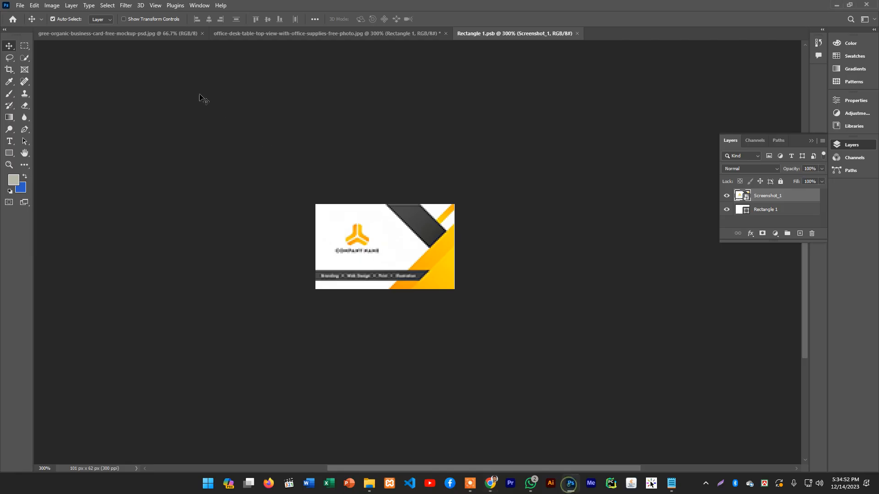
{"action": "key", "text": "Delete"}
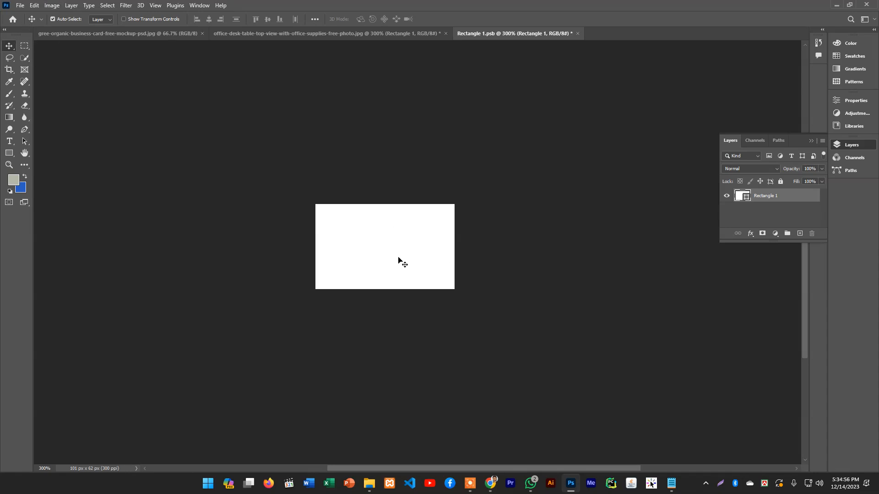
{"action": "left_click", "coordinate": [21, 5]}
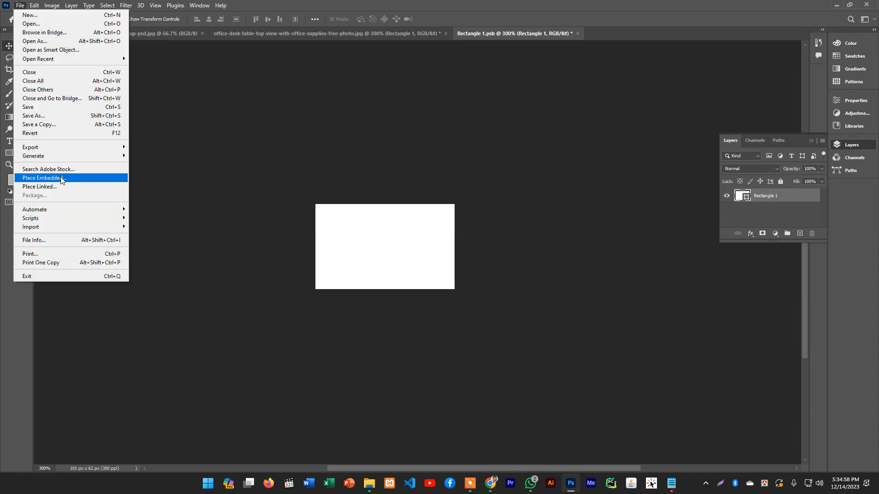
{"action": "left_click", "coordinate": [63, 179]}
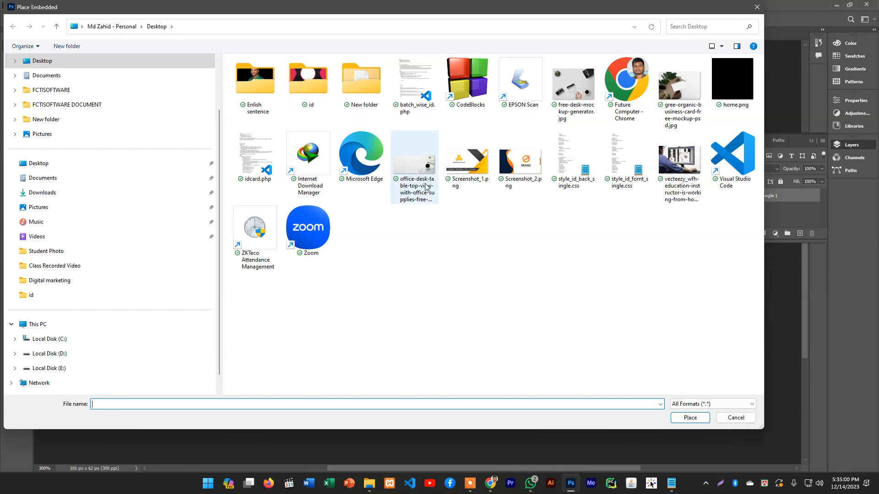
{"action": "left_click", "coordinate": [521, 161]}
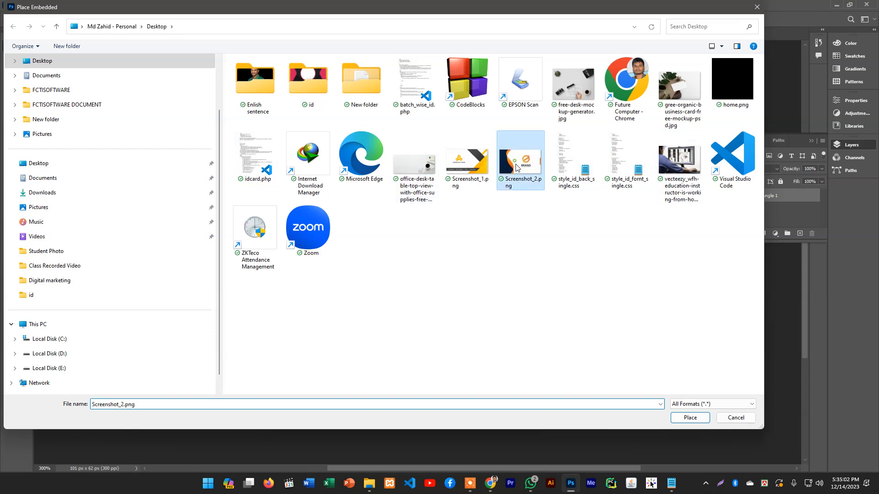
{"action": "left_click", "coordinate": [690, 418]}
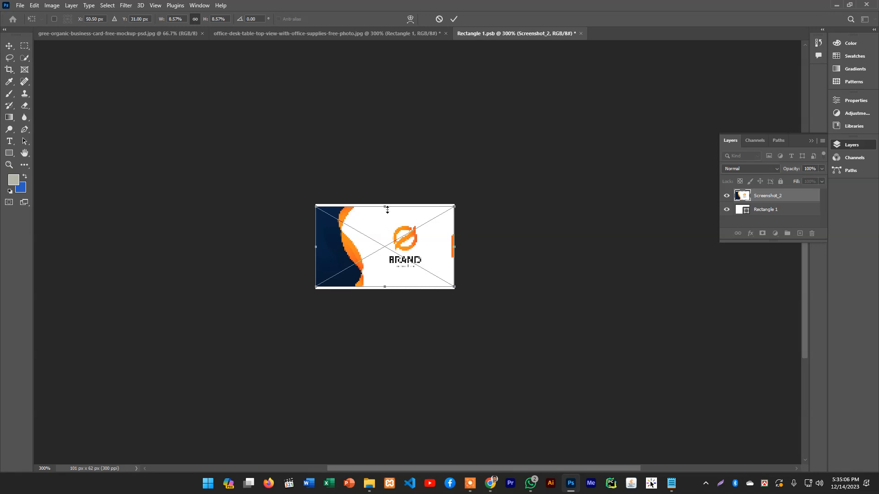
Stretch the BRAND card vertically to cover the white margins, save Rectangle 1.psb, and return to the office-desk image
{"action": "left_click_drag", "start_coordinate": [387, 207], "coordinate": [386, 204]}
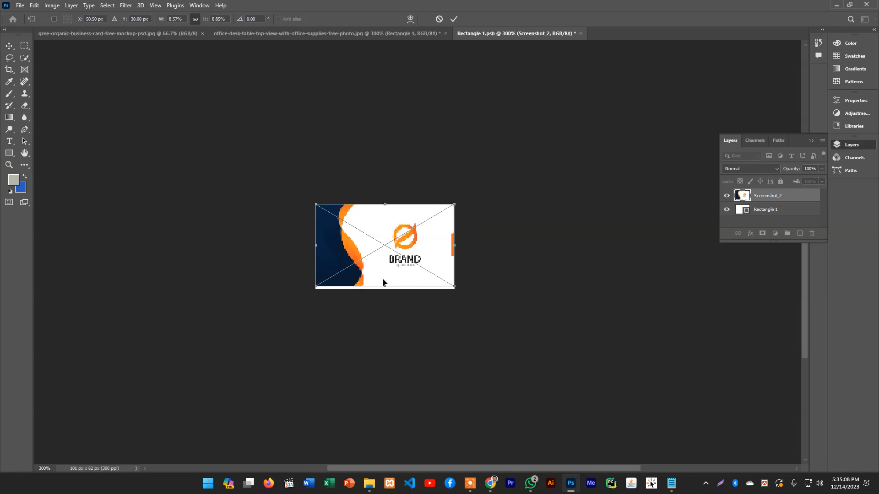
{"action": "left_click_drag", "start_coordinate": [384, 288], "coordinate": [384, 289]}
{"action": "key", "text": "Return"}
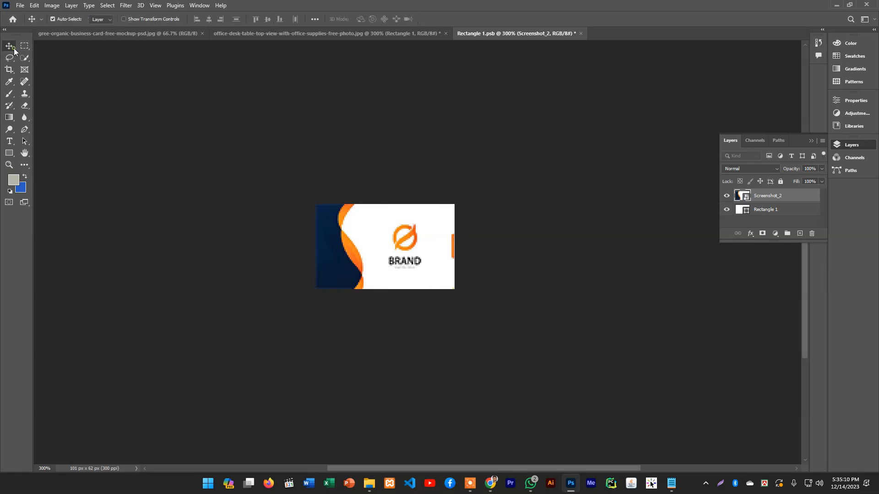
{"action": "key", "text": "ctrl+s"}
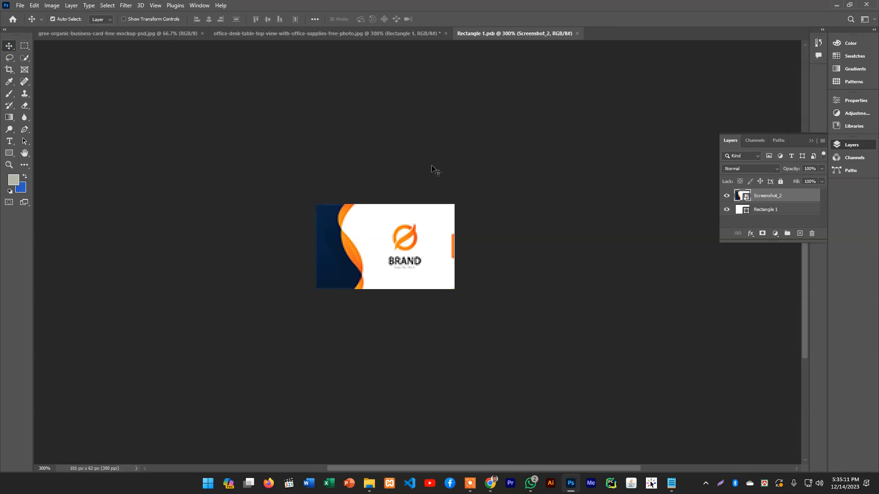
{"action": "left_click", "coordinate": [367, 35]}
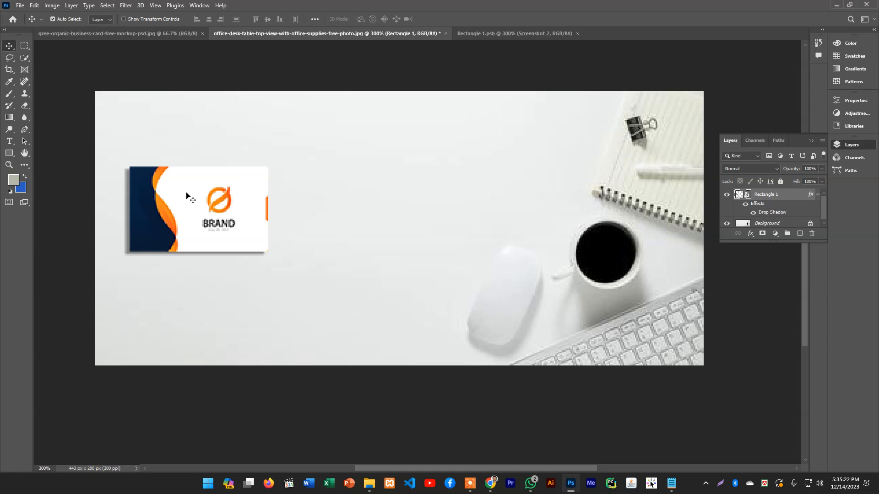
Draw a second rectangle about 106 by 62 px beside the BRAND card on the office-desk image
{"action": "left_click", "coordinate": [9, 152]}
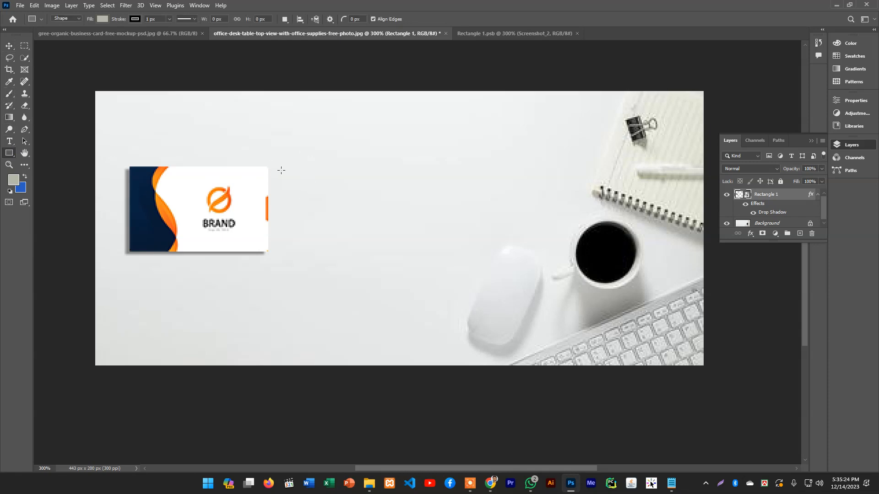
{"action": "left_click_drag", "start_coordinate": [295, 167], "coordinate": [438, 252]}
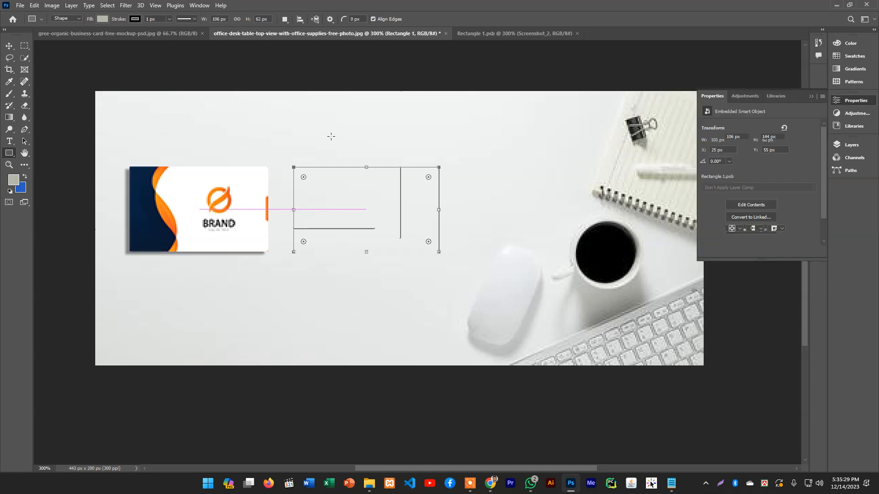
{"action": "left_click", "coordinate": [9, 46]}
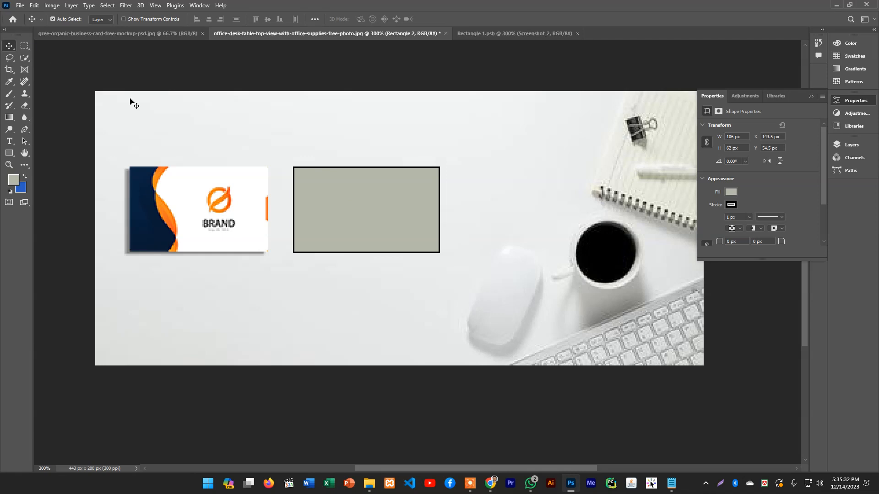
Close the office-desk image without saving and close Rectangle 1.psb, leaving the organic business card image open
{"action": "left_click", "coordinate": [445, 33]}
{"action": "left_click", "coordinate": [437, 181]}
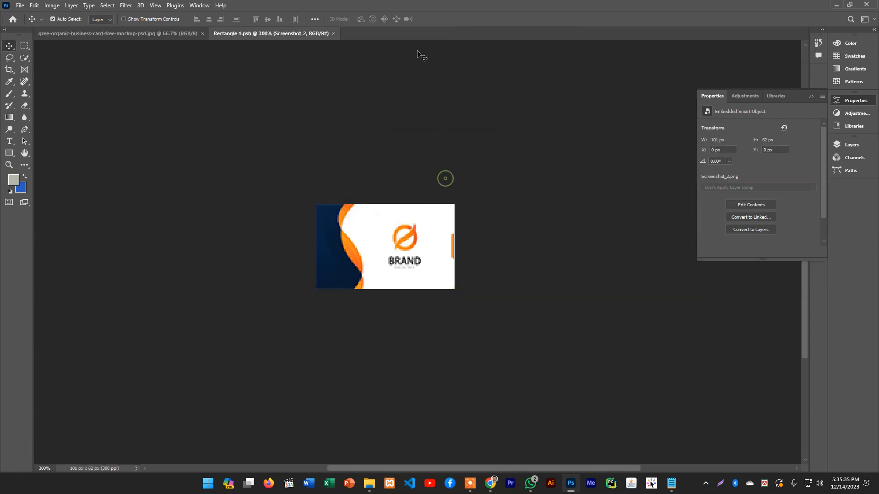
{"action": "left_click", "coordinate": [332, 33]}
{"action": "scroll", "coordinate": [444, 198], "scroll_direction": "down", "scroll_amount": 2}
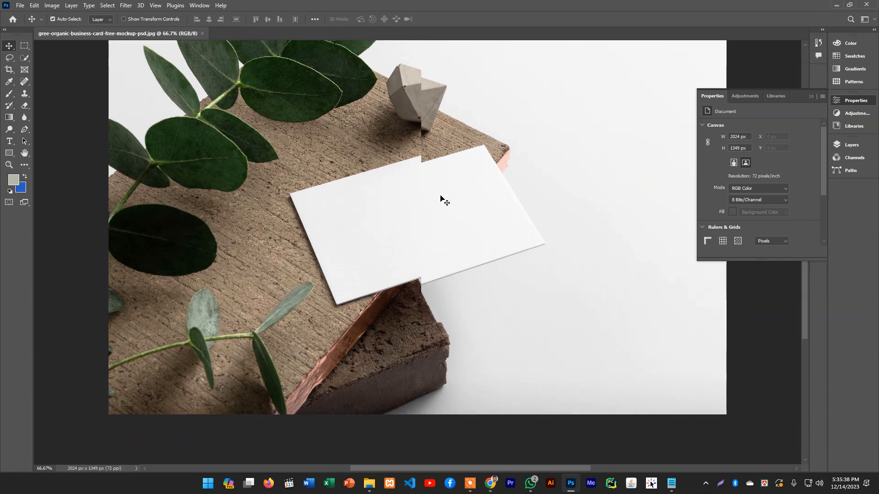
{"action": "scroll", "coordinate": [443, 198], "scroll_direction": "up", "scroll_amount": 2}
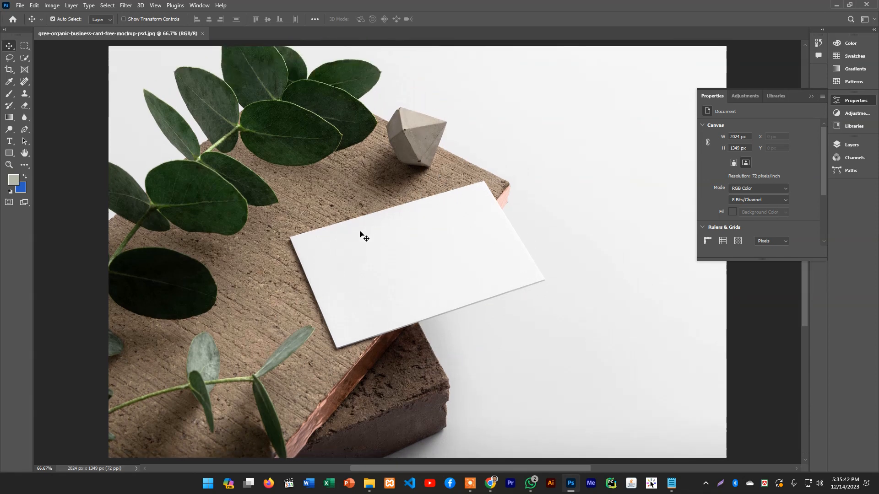
Switch to Chrome and search Google Images for "visiting card mockup background" in a new tab
{"action": "left_click", "coordinate": [491, 483]}
{"action": "key", "text": "ctrl+t"}
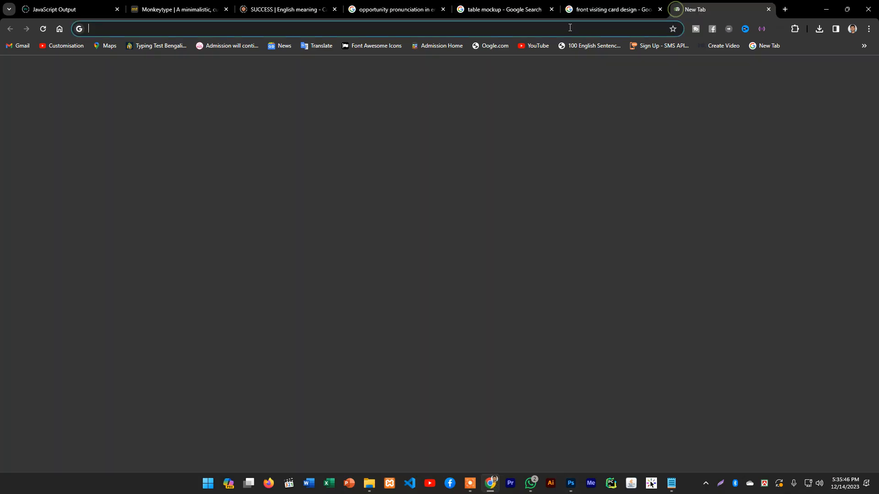
{"action": "type", "text": "visi"}
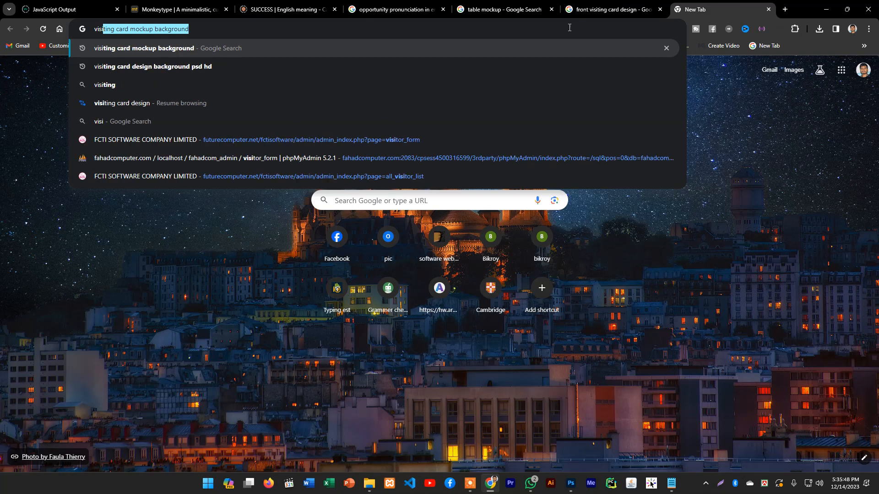
{"action": "type", "text": "ting ca"}
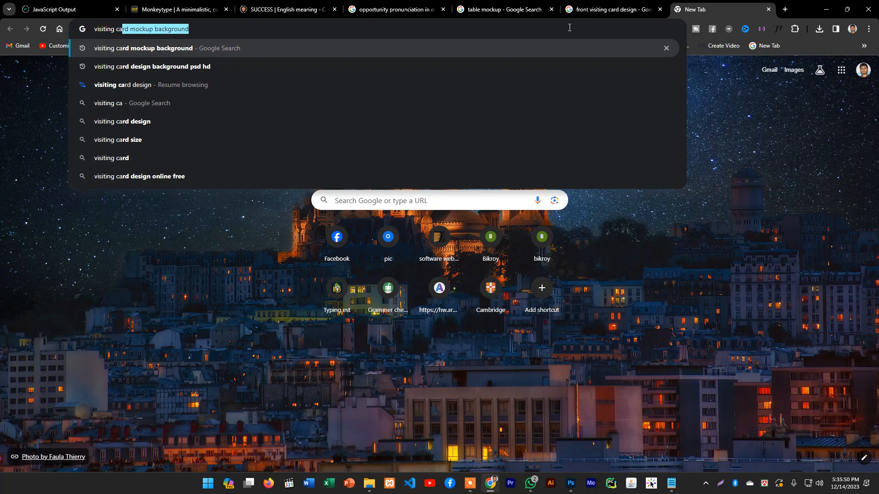
{"action": "type", "text": "rd mo"}
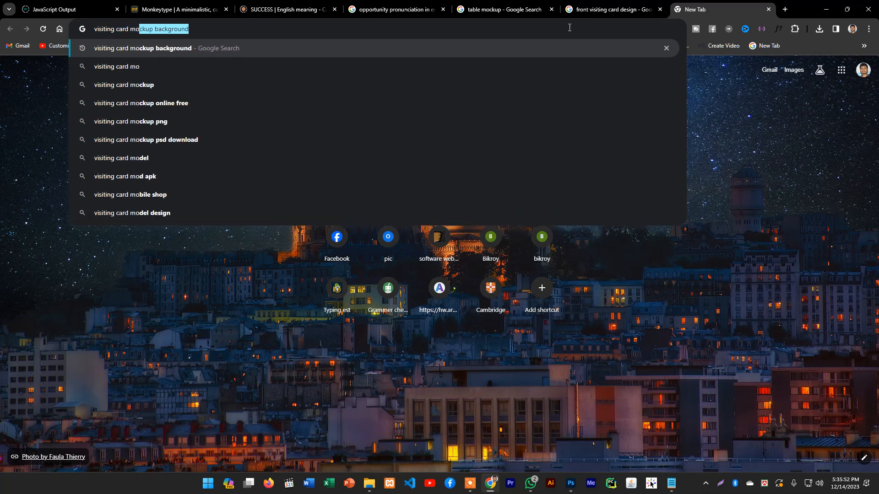
{"action": "key", "text": "Return"}
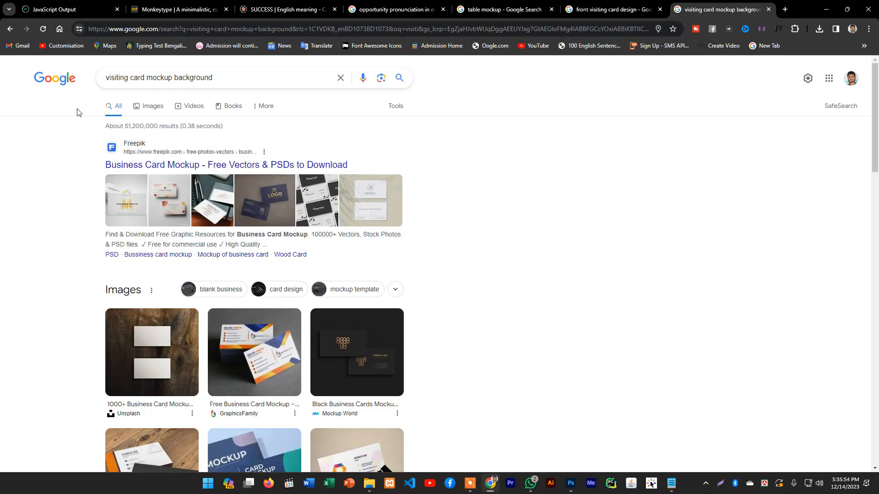
{"action": "triple_click", "coordinate": [231, 79]}
{"action": "left_click", "coordinate": [245, 78]}
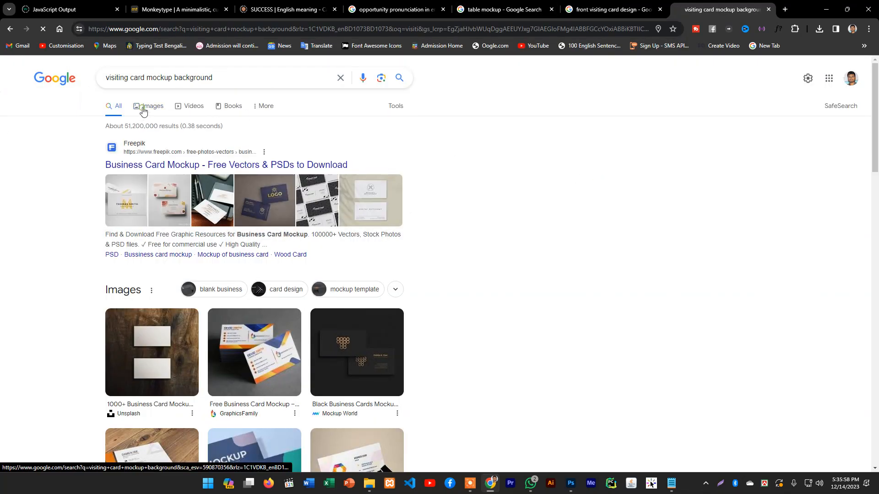
{"action": "left_click", "coordinate": [143, 106]}
Examine the mockup backgrounds, including the Unsplash picture of two blank cards on wood and its related images, and return to Photoshop
{"action": "scroll", "coordinate": [270, 228], "scroll_direction": "down", "scroll_amount": 3}
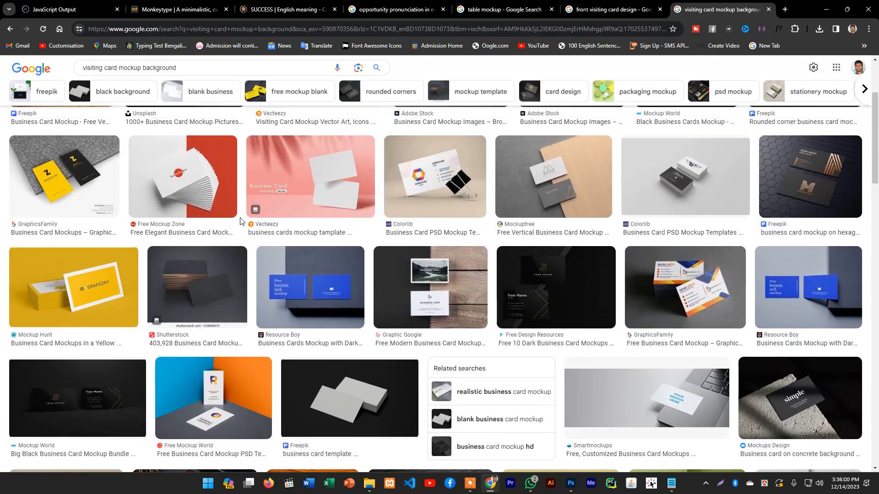
{"action": "scroll", "coordinate": [316, 235], "scroll_direction": "up", "scroll_amount": 2}
{"action": "scroll", "coordinate": [316, 234], "scroll_direction": "up", "scroll_amount": 2}
{"action": "left_click", "coordinate": [185, 208]}
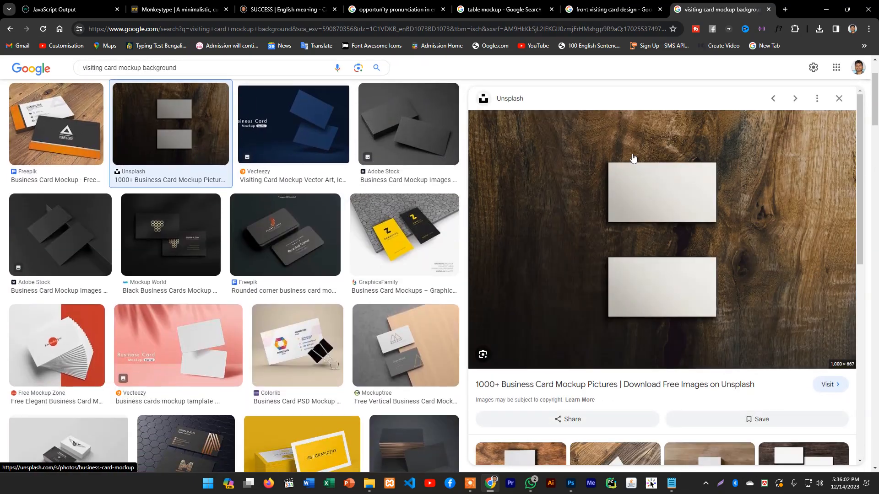
{"action": "scroll", "coordinate": [743, 214], "scroll_direction": "down", "scroll_amount": 6}
{"action": "scroll", "coordinate": [595, 220], "scroll_direction": "up", "scroll_amount": 4}
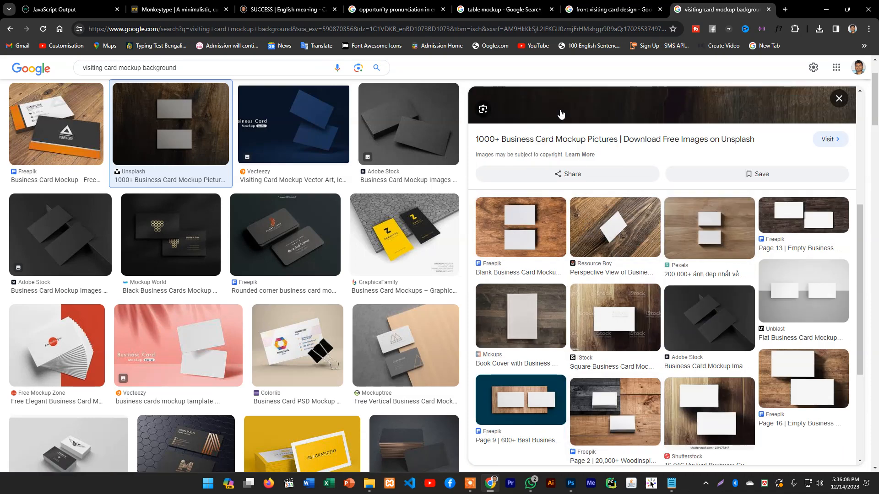
{"action": "left_click", "coordinate": [825, 9]}
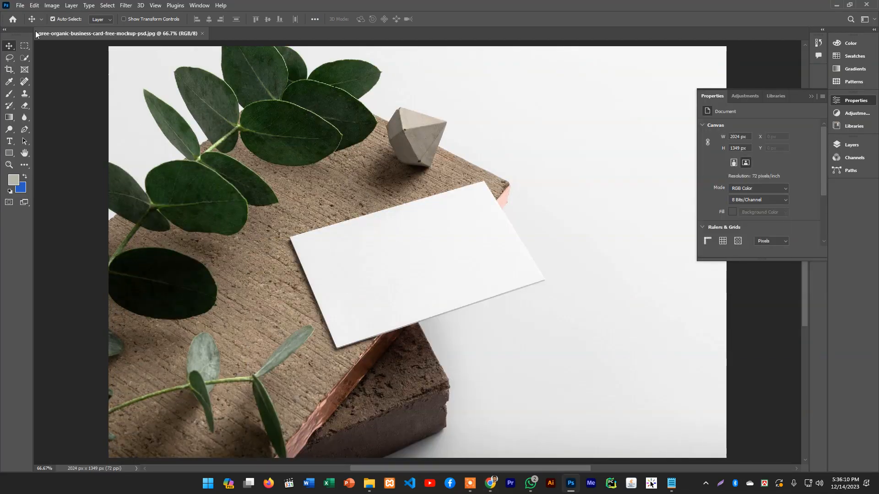
Draw a rectangle about 788 by 417 px over the blank card, starting at the card's left corner
{"action": "scroll", "coordinate": [464, 247], "scroll_direction": "down", "scroll_amount": 1}
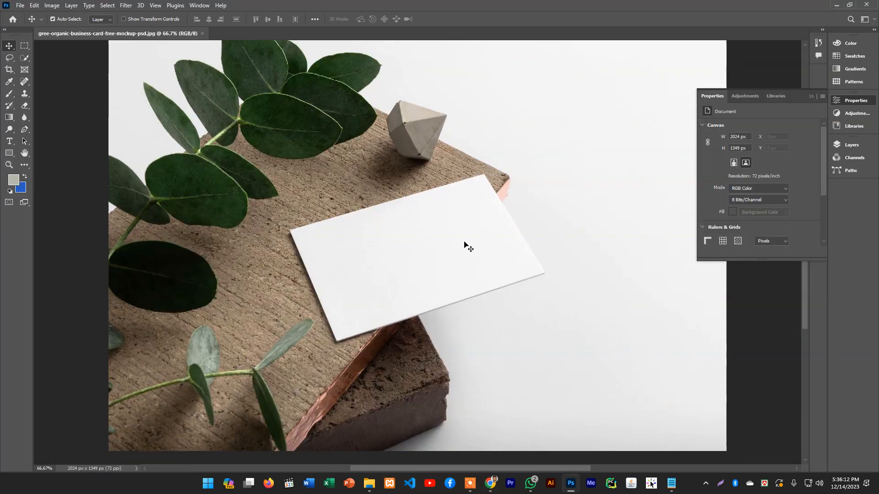
{"action": "left_click", "coordinate": [8, 118]}
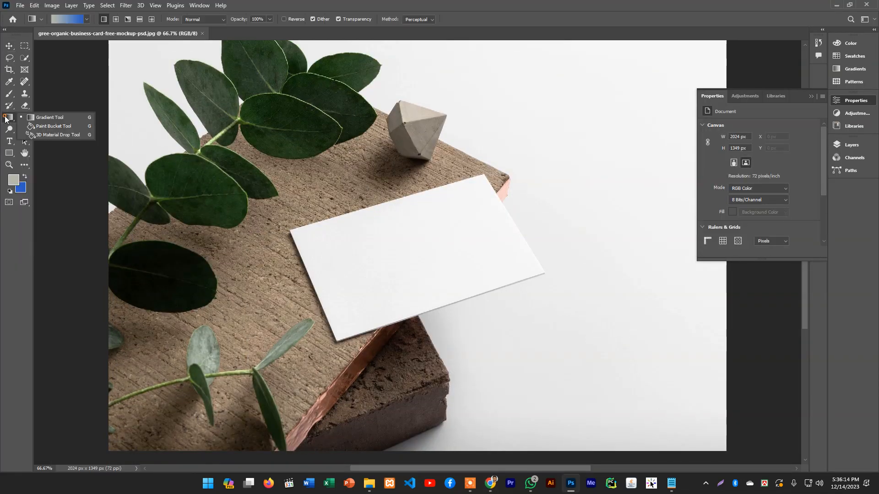
{"action": "left_click", "coordinate": [9, 153]}
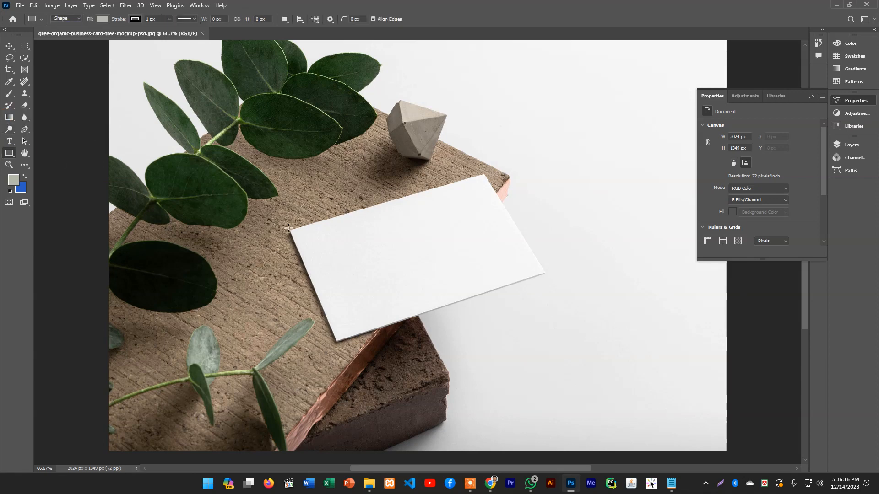
{"action": "left_click_drag", "start_coordinate": [289, 228], "coordinate": [529, 356]}
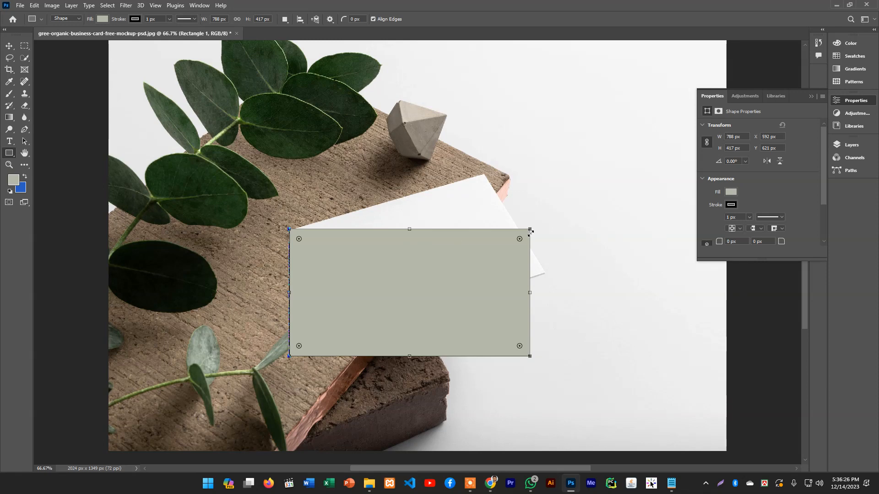
Give the rectangle a white fill and remove its stroke
{"action": "left_click", "coordinate": [731, 193]}
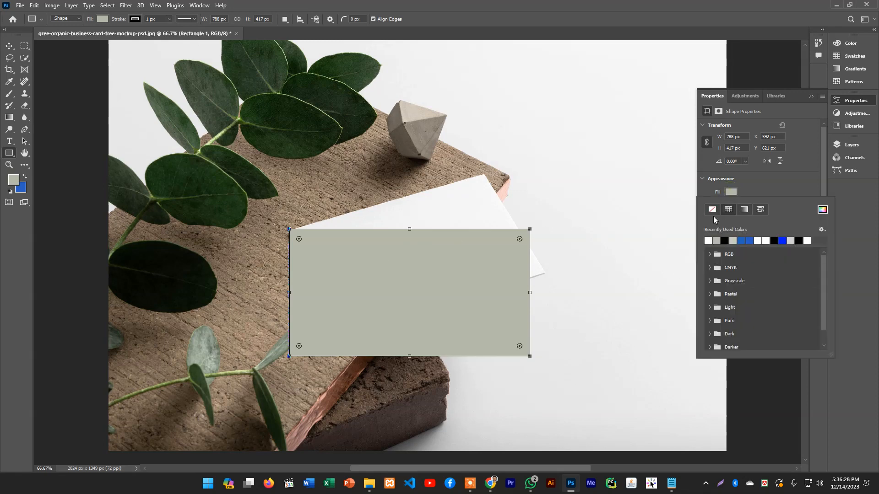
{"action": "left_click", "coordinate": [708, 240]}
{"action": "left_click", "coordinate": [751, 182]}
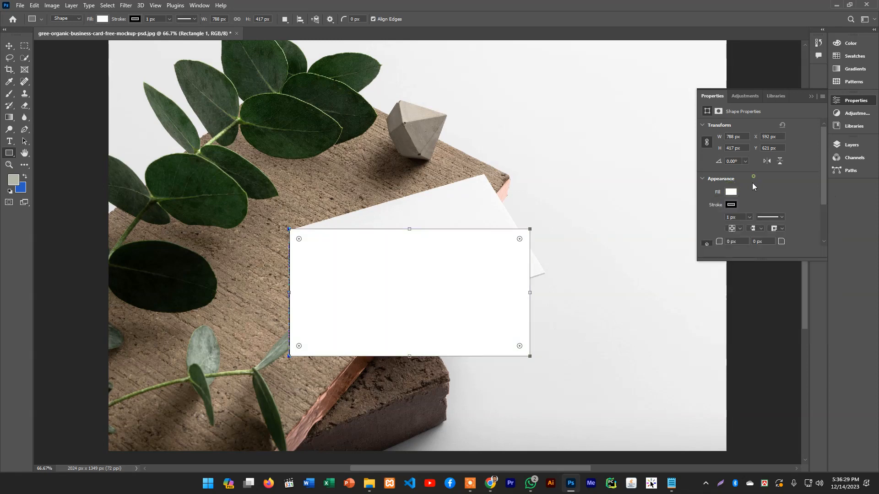
{"action": "left_click", "coordinate": [730, 205]}
{"action": "left_click", "coordinate": [712, 223]}
{"action": "left_click", "coordinate": [761, 209]}
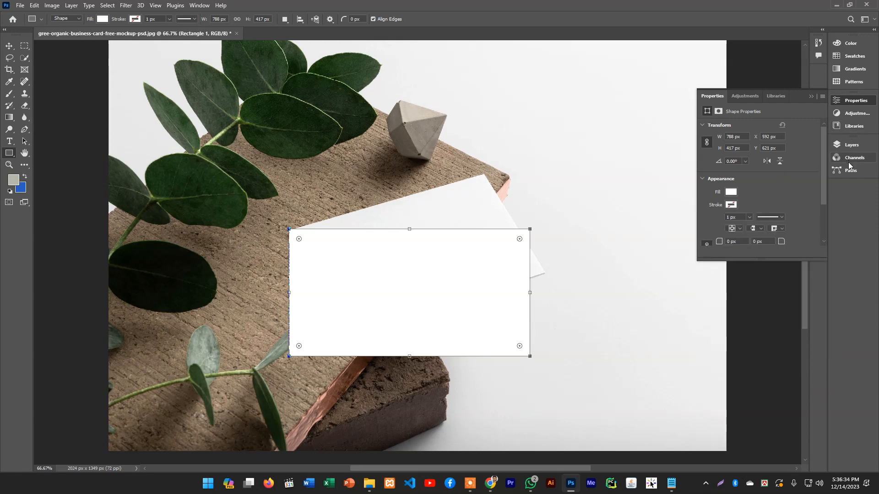
Convert the Rectangle 1 layer to a smart object
{"action": "left_click", "coordinate": [851, 145]}
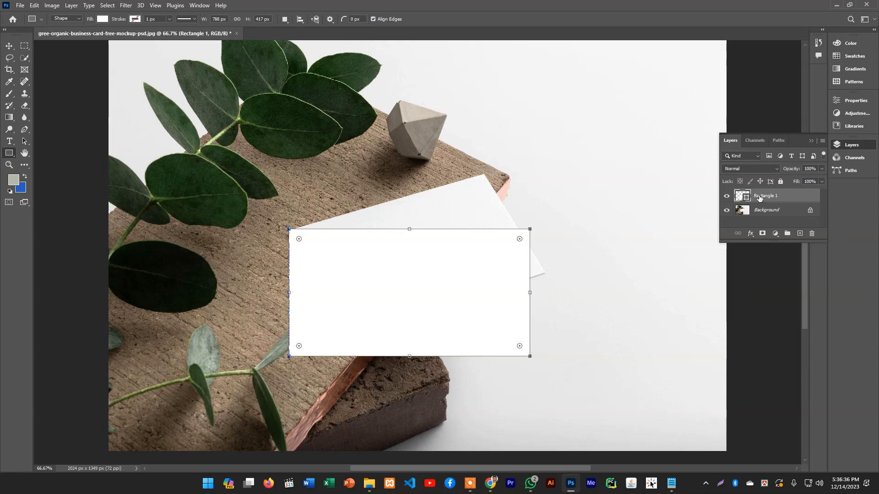
{"action": "right_click", "coordinate": [758, 197]}
{"action": "left_click", "coordinate": [703, 211]}
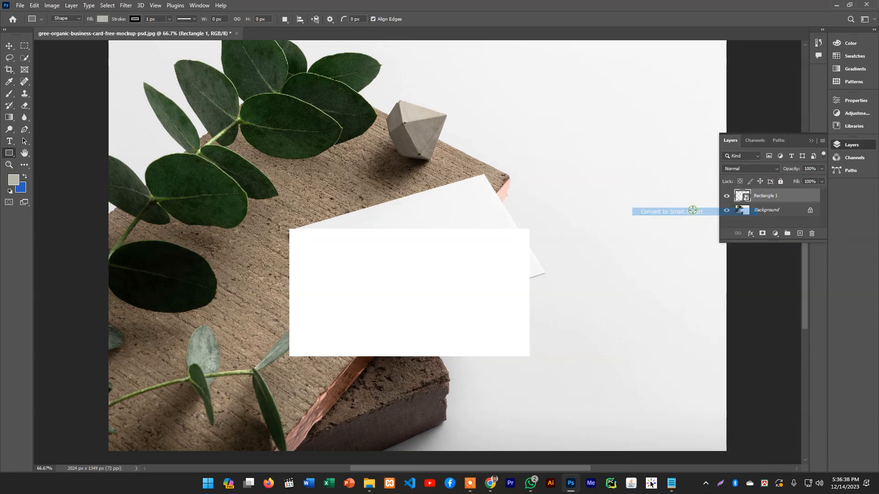
{"action": "left_click", "coordinate": [10, 45]}
{"action": "right_click", "coordinate": [349, 248]}
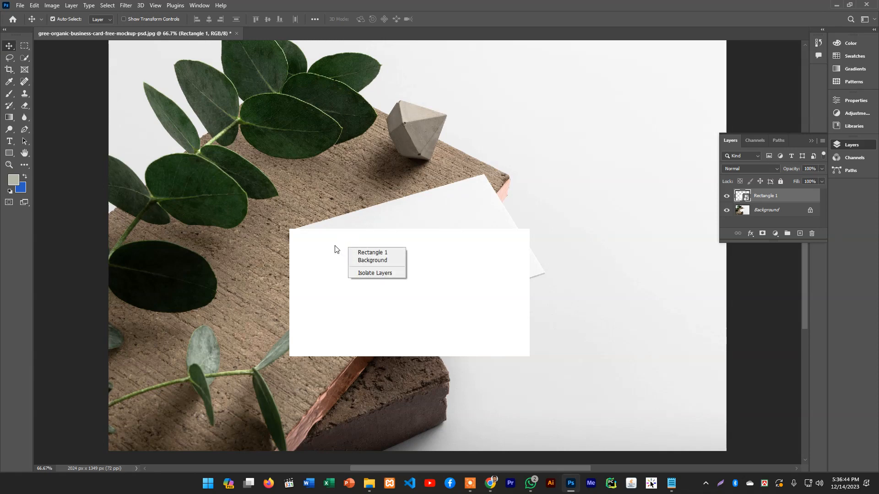
{"action": "left_click", "coordinate": [334, 247]}
{"action": "right_click", "coordinate": [337, 245]}
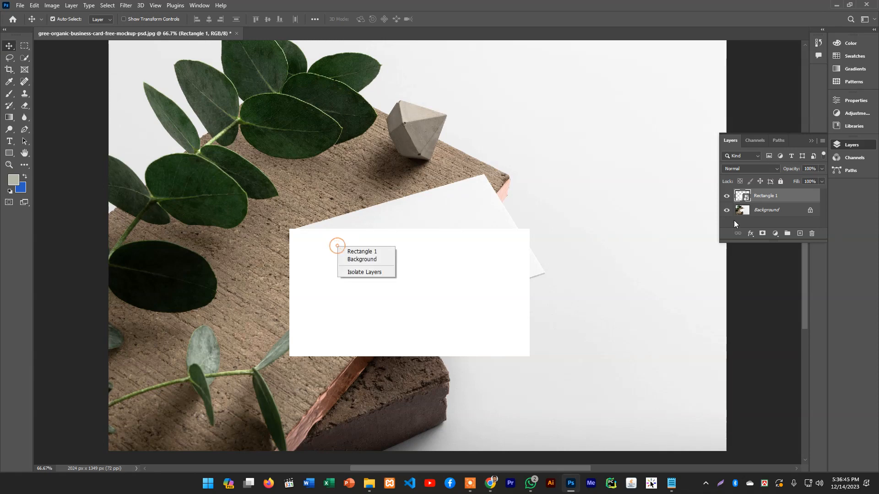
{"action": "left_click", "coordinate": [770, 196]}
{"action": "right_click", "coordinate": [768, 197]}
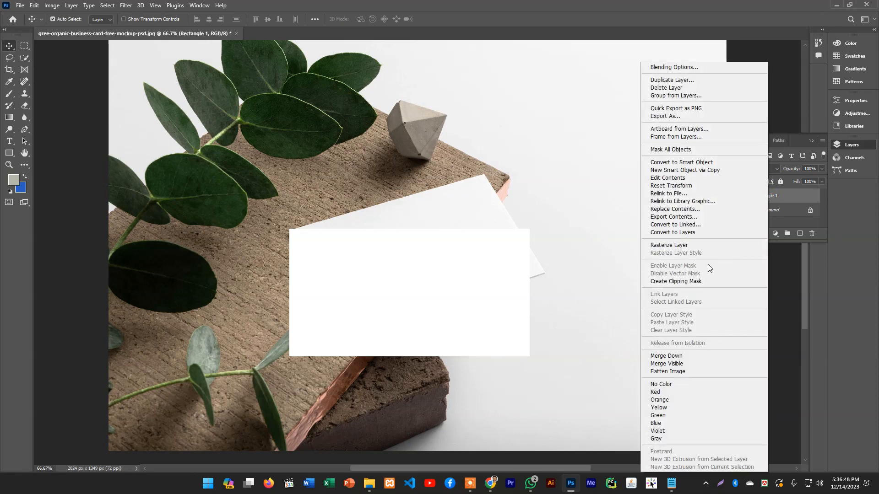
{"action": "left_click", "coordinate": [833, 282]}
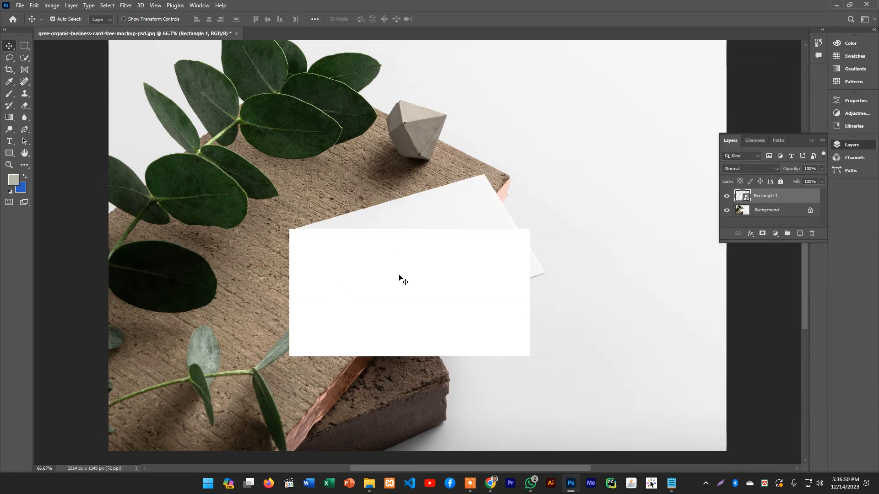
Shift the white rectangle across the card, and use a Perspective transform to pull its upper-left corner onto the card's left corner
{"action": "left_click_drag", "start_coordinate": [397, 291], "coordinate": [443, 274]}
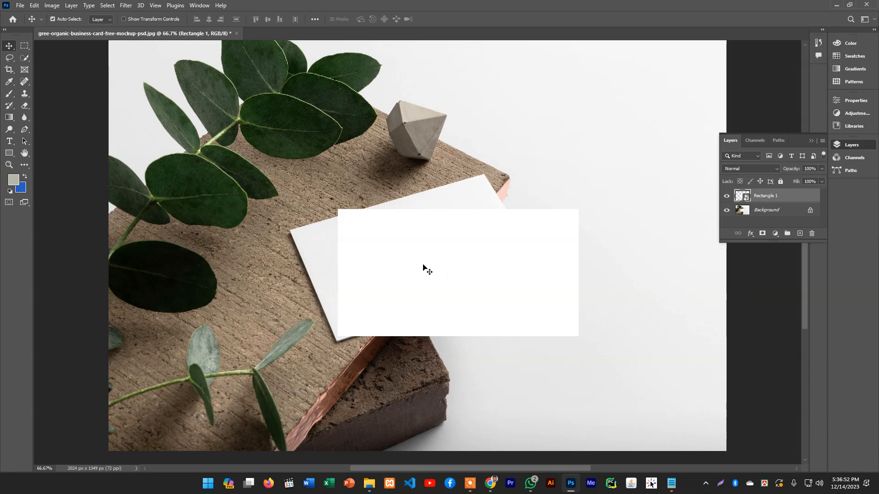
{"action": "key", "text": "ctrl+t"}
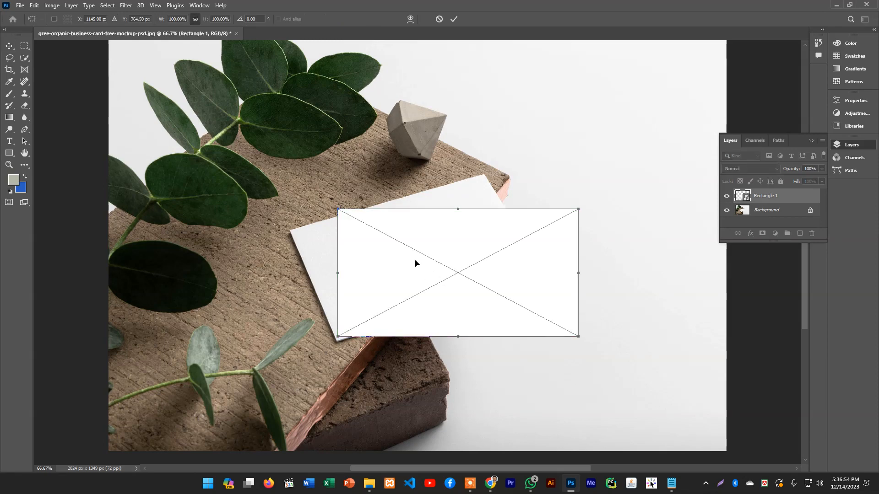
{"action": "right_click", "coordinate": [416, 263]}
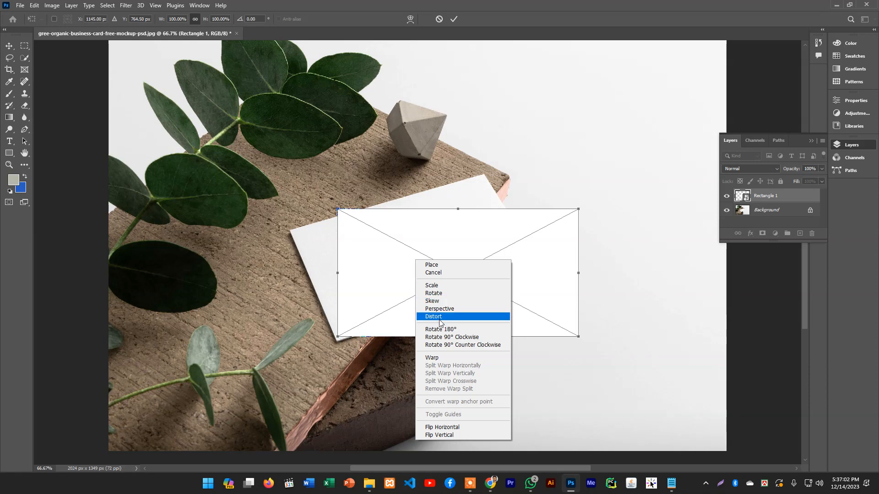
{"action": "left_click", "coordinate": [439, 309]}
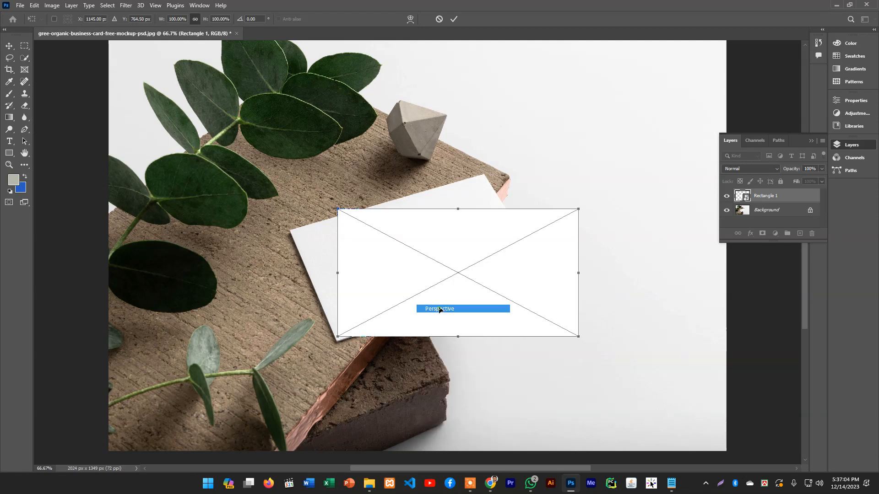
{"action": "left_click_drag", "start_coordinate": [337, 210], "coordinate": [291, 231]}
Distort the rectangle so its upper-right and lower-right corners land on the card's top and right corners
{"action": "right_click", "coordinate": [386, 231]}
{"action": "left_click", "coordinate": [402, 288]}
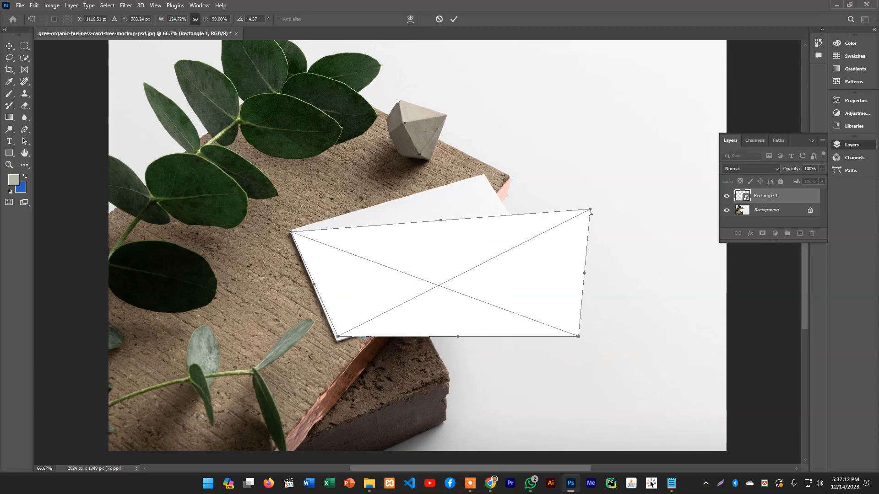
{"action": "left_click_drag", "start_coordinate": [589, 208], "coordinate": [484, 175]}
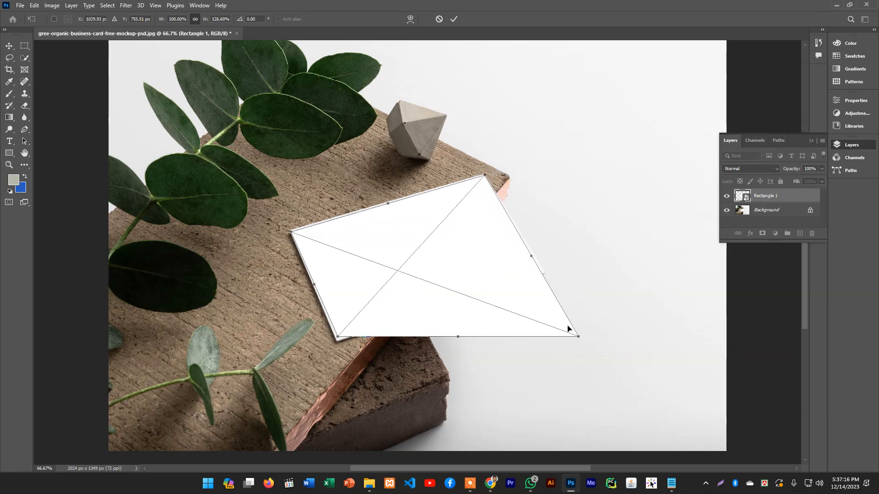
{"action": "left_click_drag", "start_coordinate": [578, 336], "coordinate": [544, 272]}
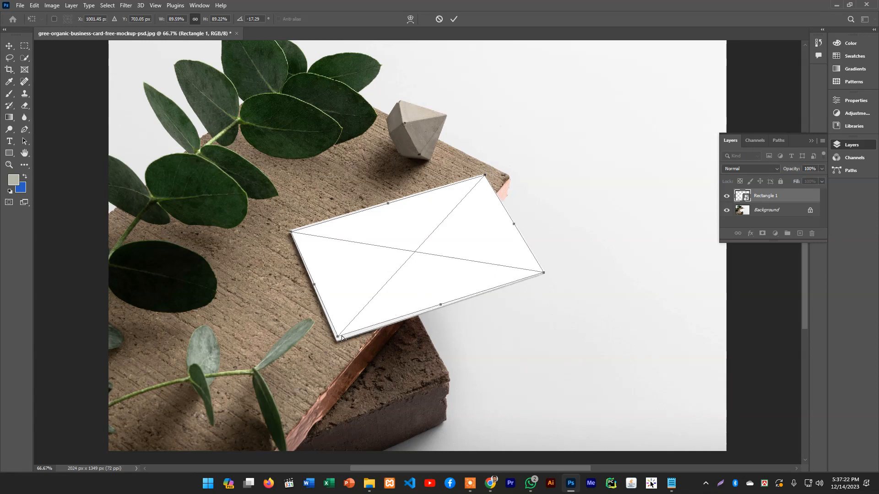
Fine-tune the rectangle's lower-left, upper-right and upper-left corners to match the card's edges, and apply the transform
{"action": "left_click_drag", "start_coordinate": [337, 339], "coordinate": [337, 341]}
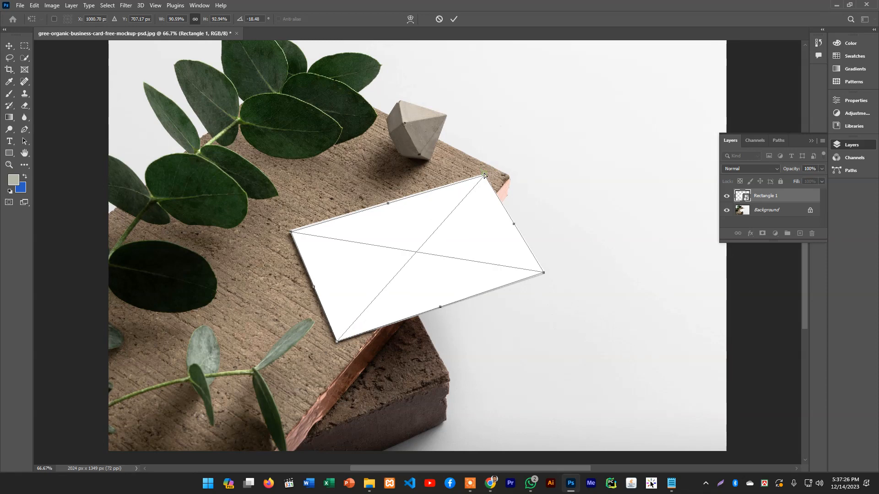
{"action": "left_click_drag", "start_coordinate": [483, 176], "coordinate": [483, 174]}
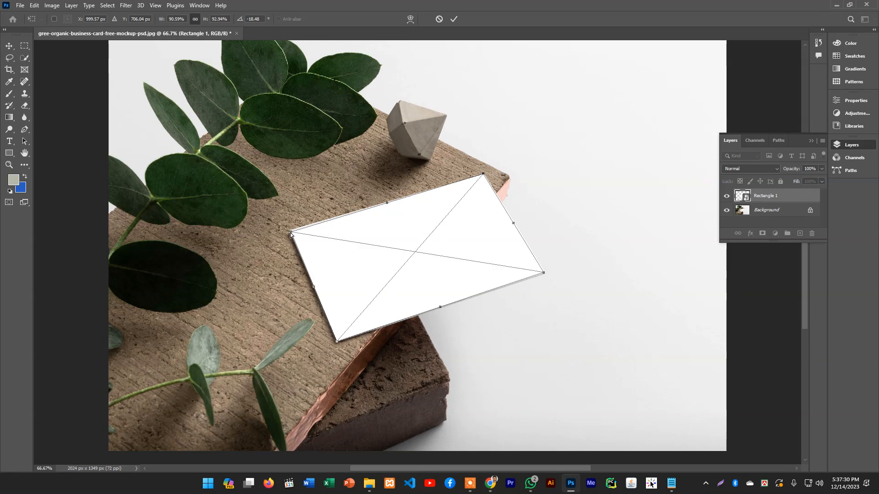
{"action": "left_click_drag", "start_coordinate": [290, 234], "coordinate": [290, 230]}
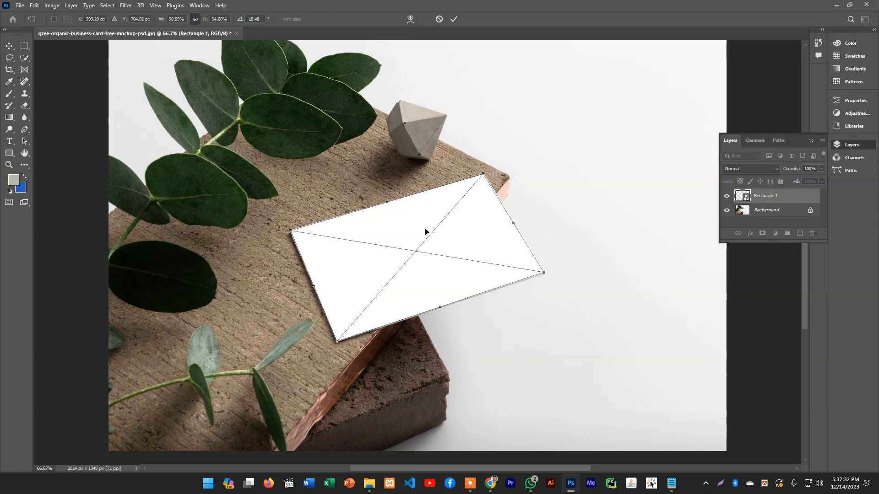
{"action": "key", "text": "Return"}
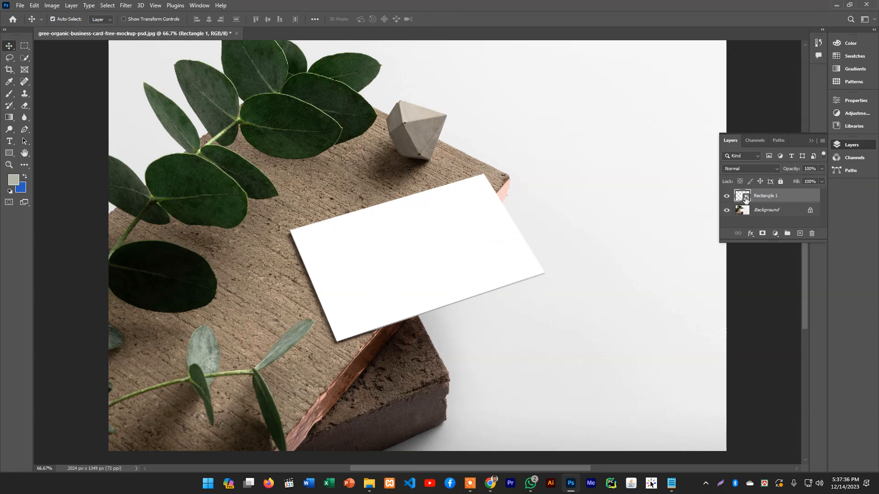
Open the contents of the Rectangle 1 smart object and place Screenshot_2.png in it as an embedded image
{"action": "double_click", "coordinate": [743, 196]}
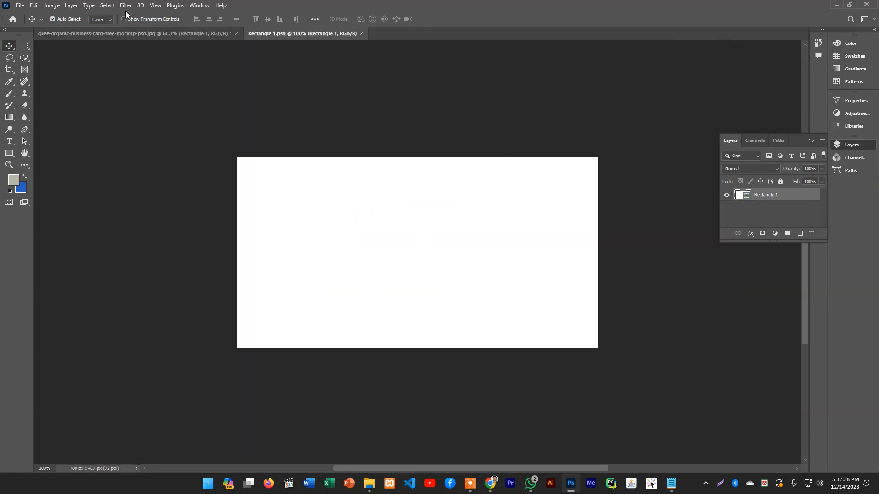
{"action": "left_click", "coordinate": [20, 6]}
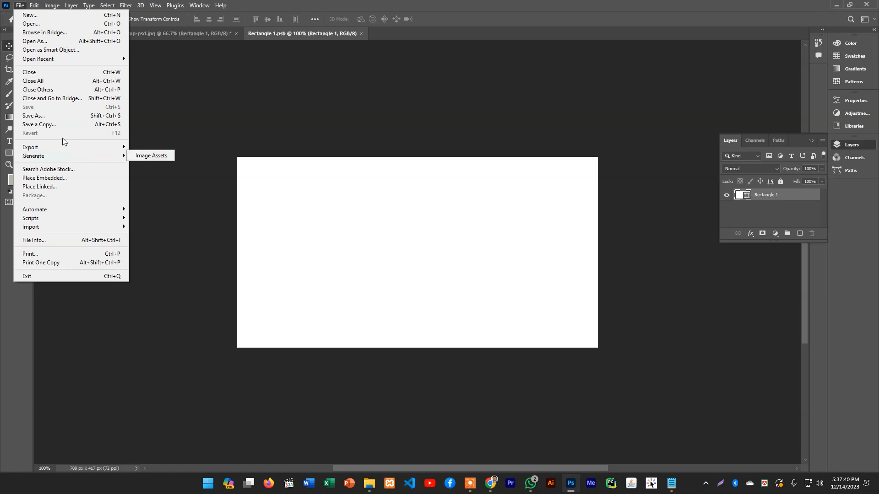
{"action": "left_click", "coordinate": [60, 178]}
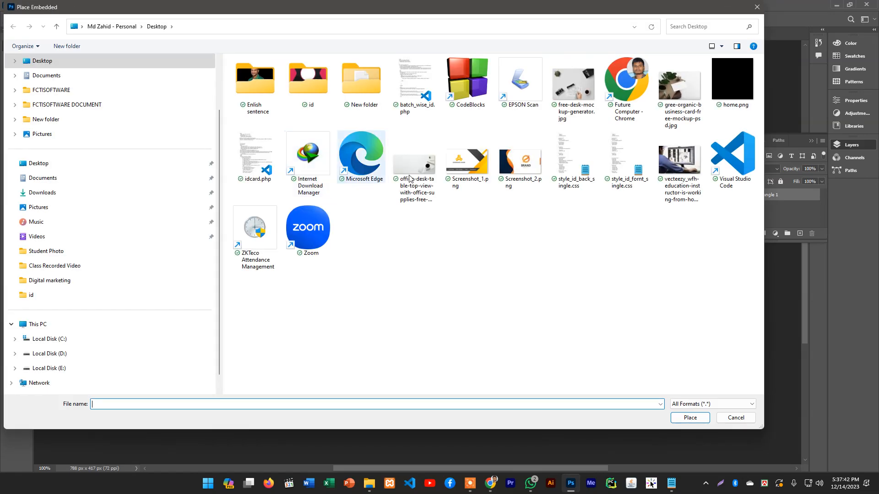
{"action": "double_click", "coordinate": [502, 171]}
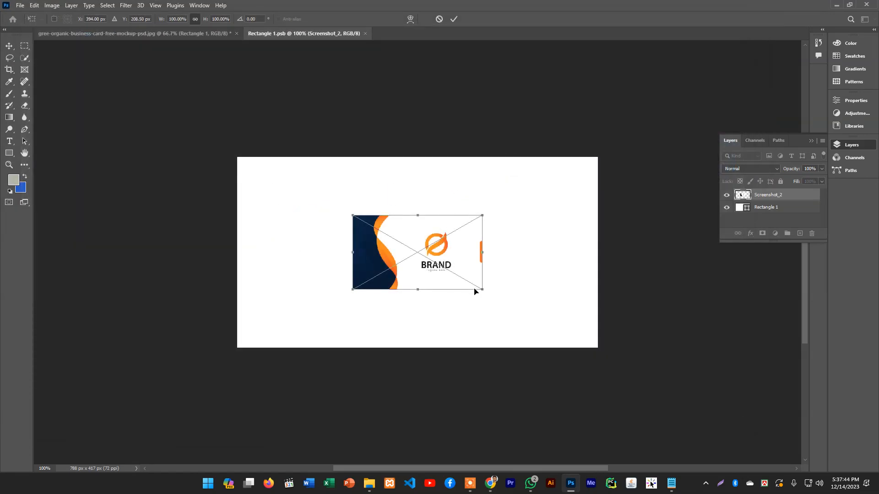
Scale the placed card design to about 279.75% width and 256.22% height so it fills the canvas, and apply the placement
{"action": "left_click_drag", "start_coordinate": [484, 295], "coordinate": [572, 339]}
{"action": "left_click_drag", "start_coordinate": [577, 341], "coordinate": [602, 351]}
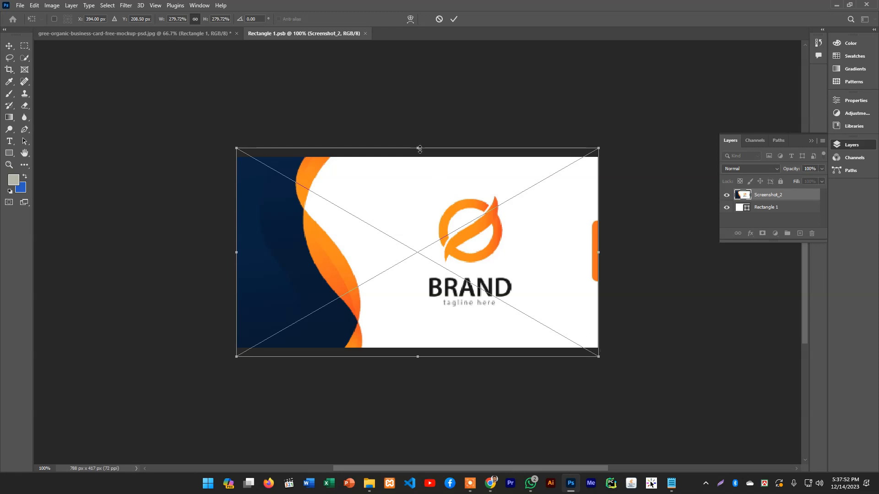
{"action": "left_click_drag", "start_coordinate": [417, 144], "coordinate": [418, 157]}
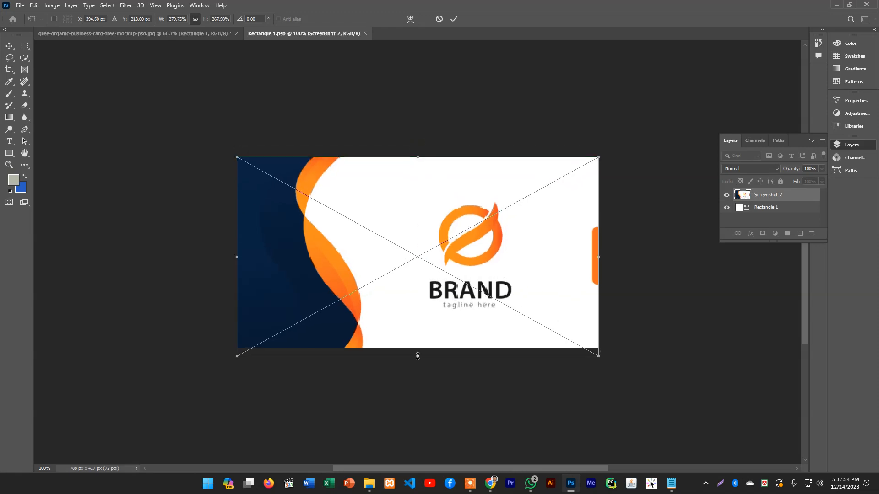
{"action": "left_click_drag", "start_coordinate": [417, 356], "coordinate": [418, 348]}
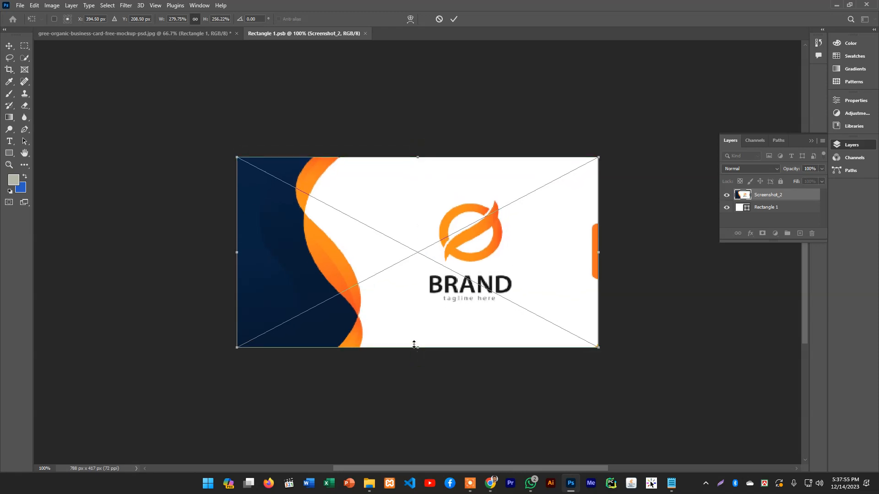
{"action": "left_click", "coordinate": [10, 48]}
Save the smart object's contents and return to the mockup image to view the card design on the wooden block
{"action": "key", "text": "ctrl+s"}
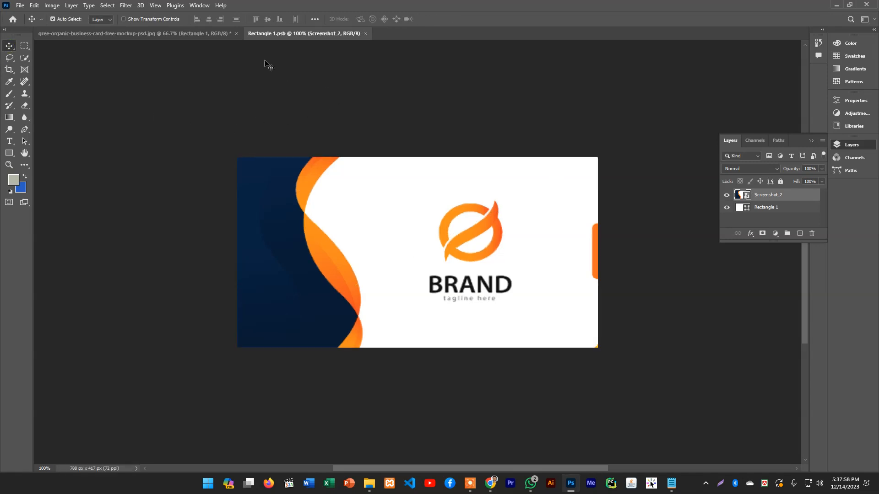
{"action": "left_click", "coordinate": [197, 36]}
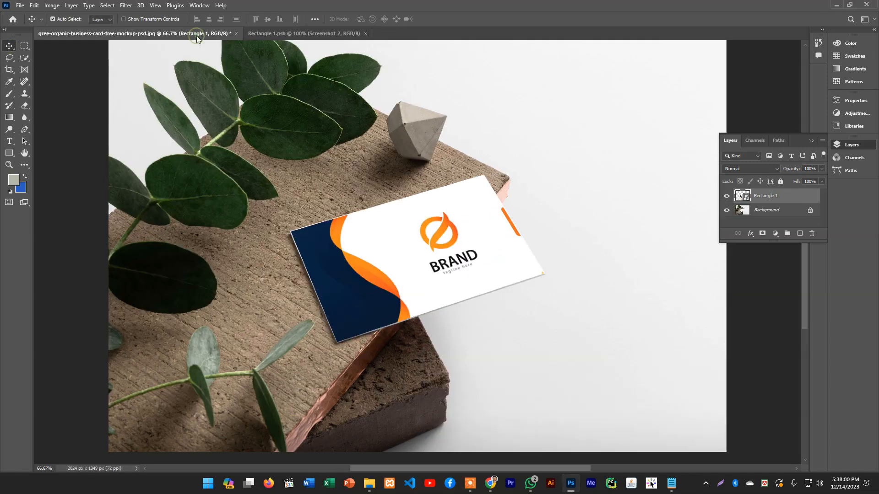
{"action": "scroll", "coordinate": [528, 308], "scroll_direction": "down", "scroll_amount": 3}
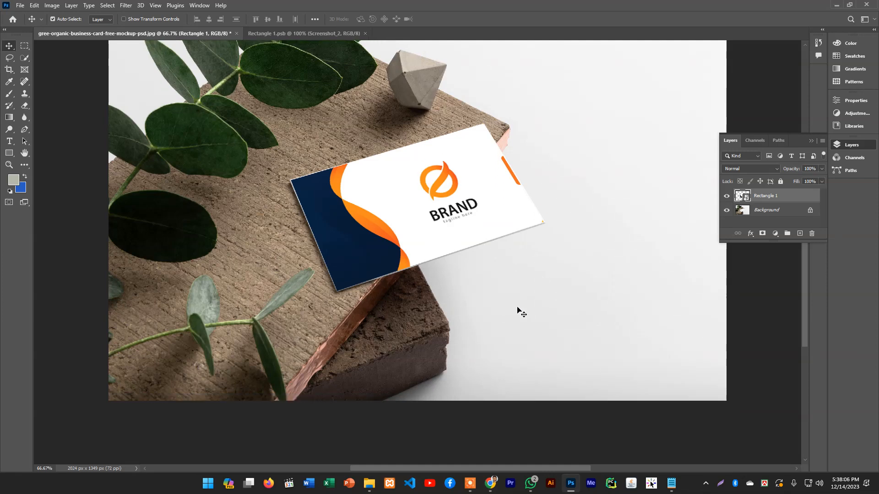
{"action": "scroll", "coordinate": [520, 314], "scroll_direction": "down", "scroll_amount": 2}
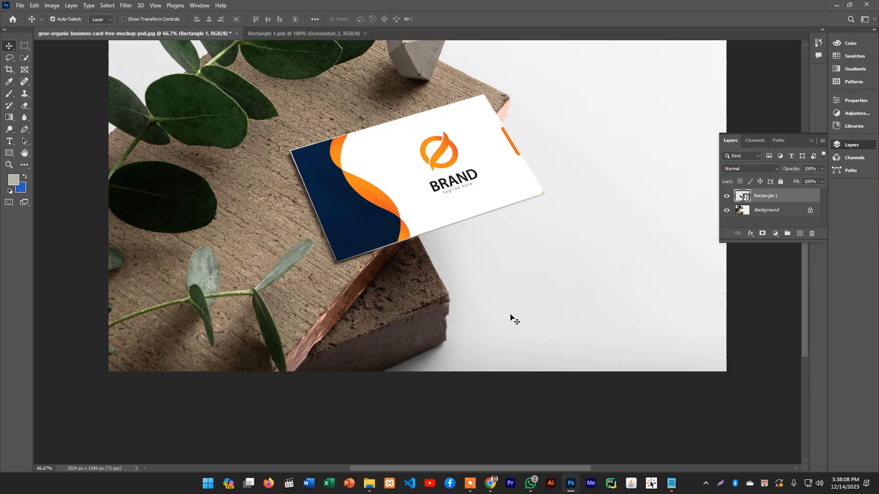